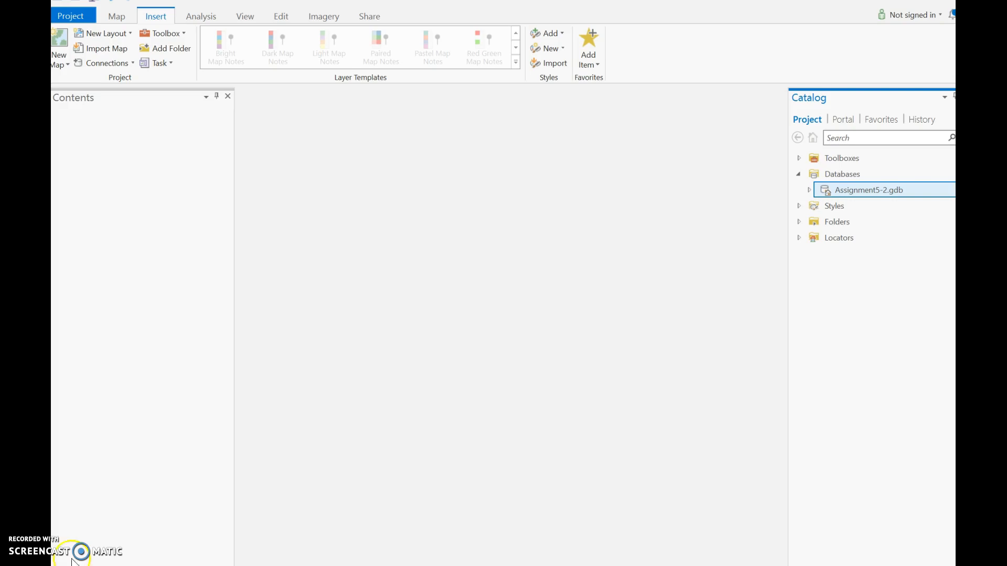
Switch to File Explorer and browse drive C: through EsriPress and GIST1ArcGISProAssignmentsData to the Chapter5 folder
{"action": "left_click", "coordinate": [374, 564]}
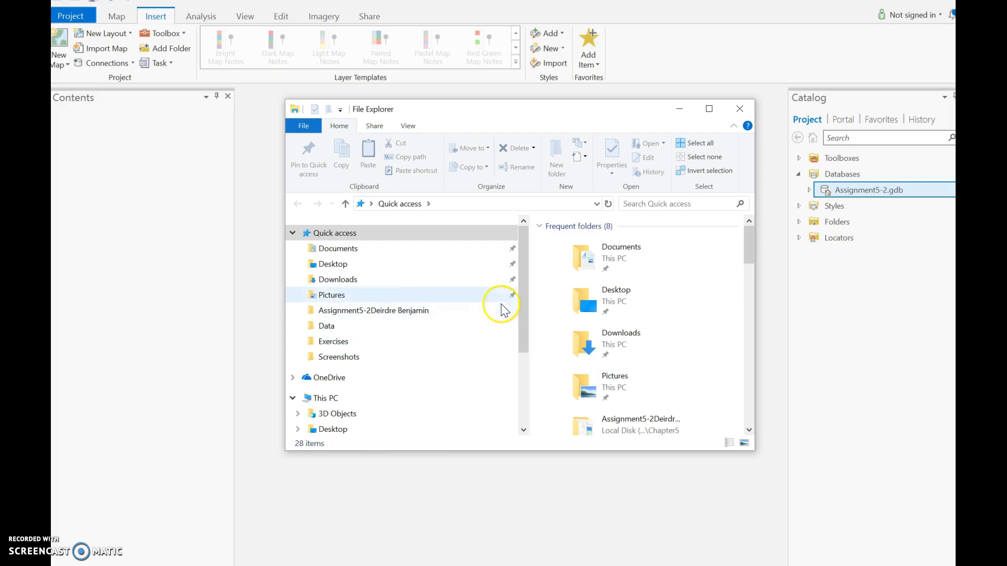
{"action": "left_click_drag", "start_coordinate": [521, 307], "coordinate": [521, 390]}
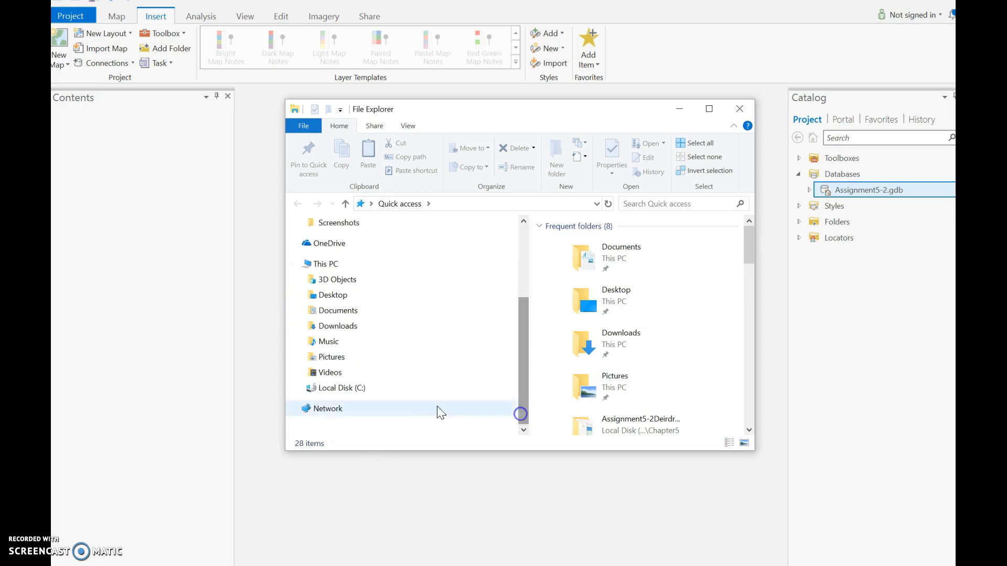
{"action": "left_click", "coordinate": [334, 391]}
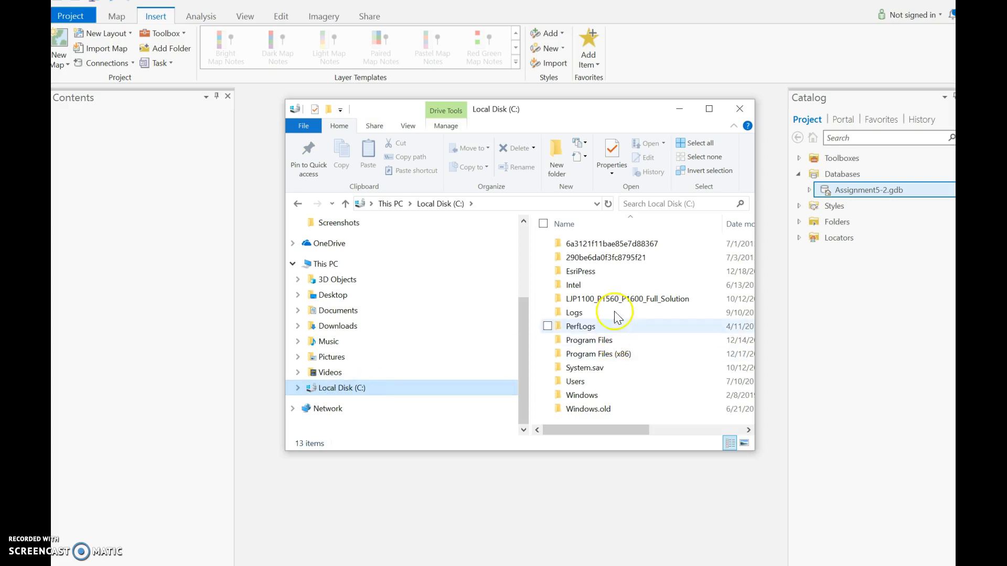
{"action": "double_click", "coordinate": [621, 273]}
{"action": "double_click", "coordinate": [633, 245]}
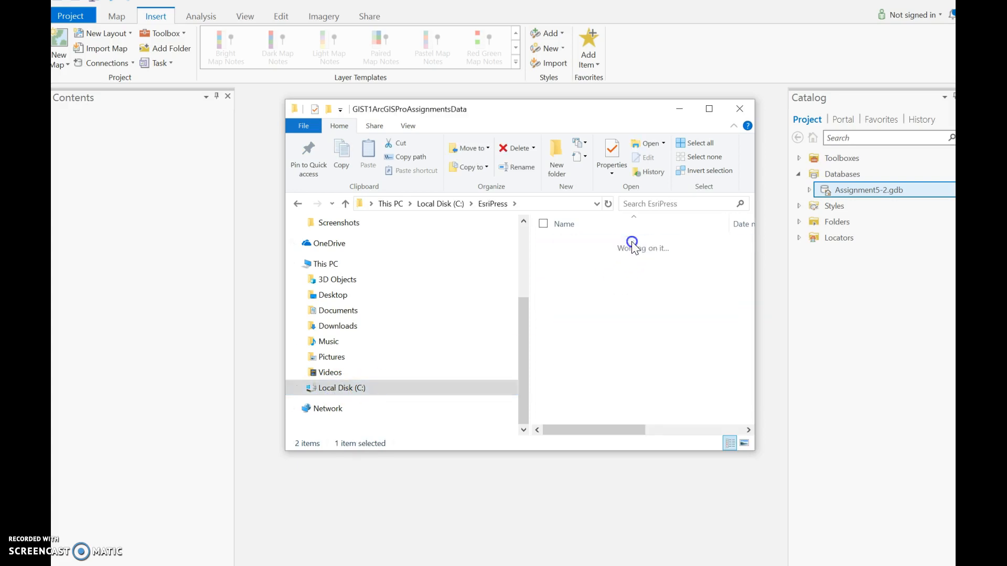
{"action": "double_click", "coordinate": [598, 298]}
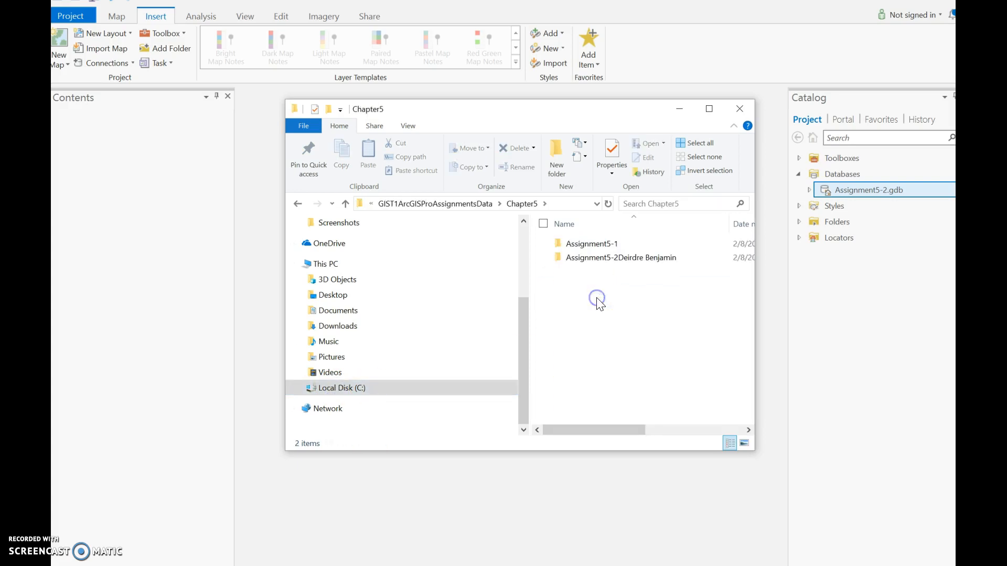
Examine the contents of the Assignment5-2 project folder, its Data folder and the Area Water subfolder
{"action": "left_click", "coordinate": [587, 259]}
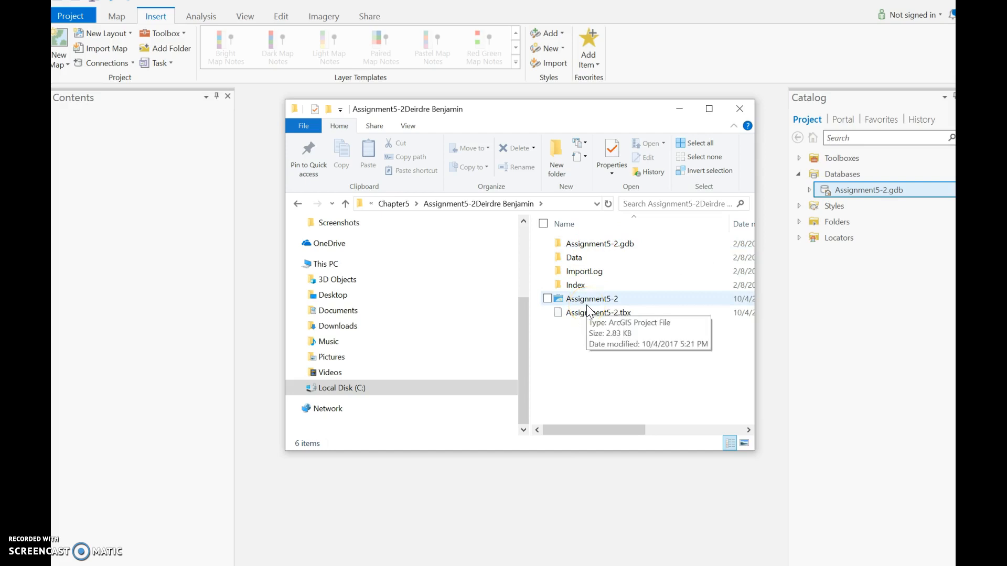
{"action": "double_click", "coordinate": [582, 259]}
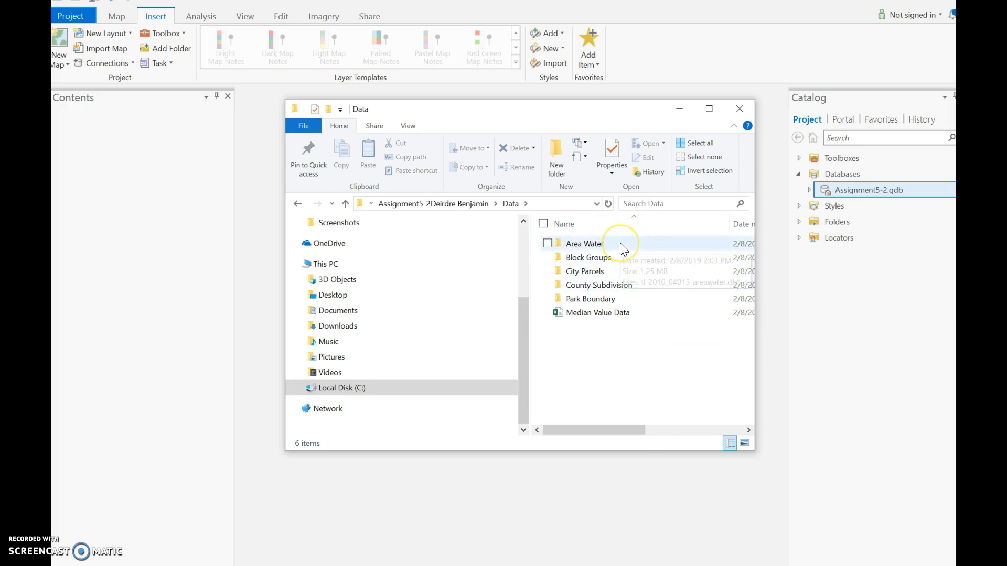
{"action": "double_click", "coordinate": [586, 245]}
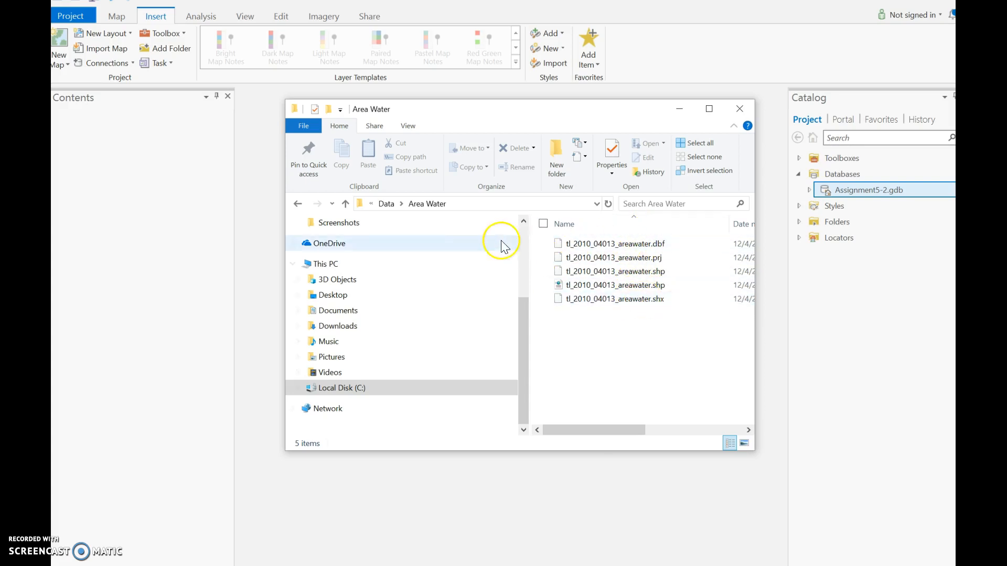
{"action": "left_click", "coordinate": [345, 203]}
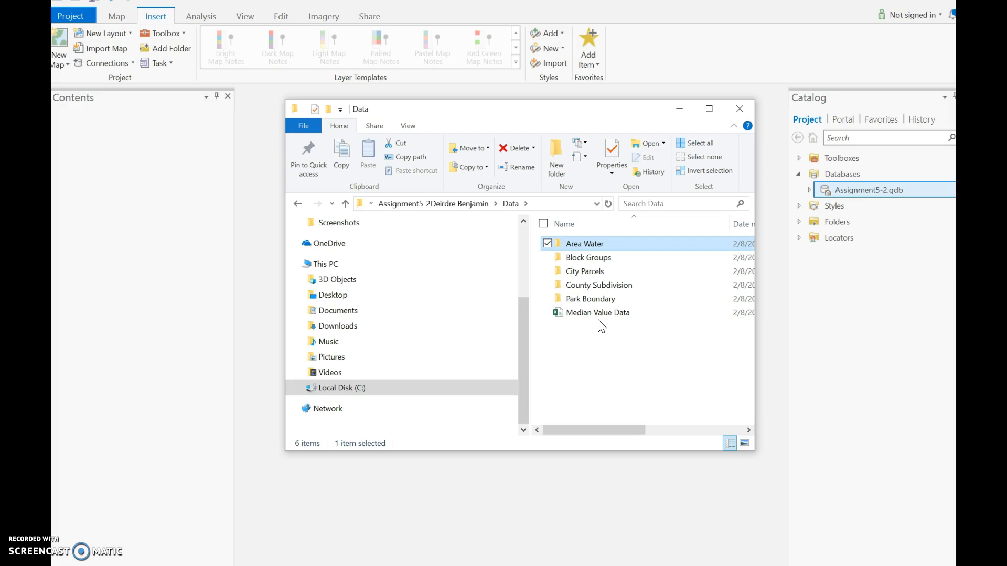
Browse again from drive C: through EsriPress, GIST1ArcGISProAssignmentsData and Chapter5 to the Assignment5-2 project folder carrying the student's name
{"action": "left_click", "coordinate": [359, 389]}
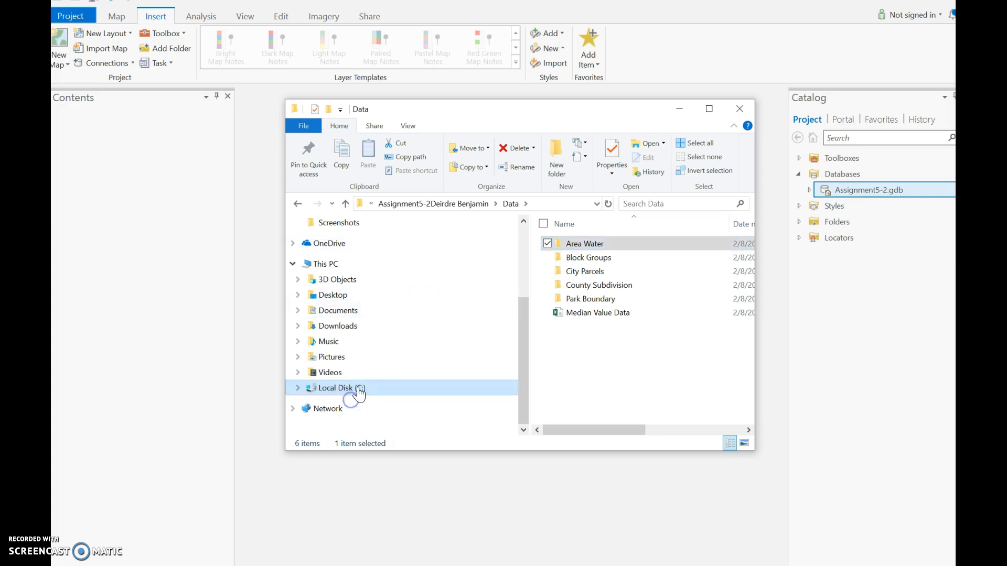
{"action": "left_click", "coordinate": [613, 269]}
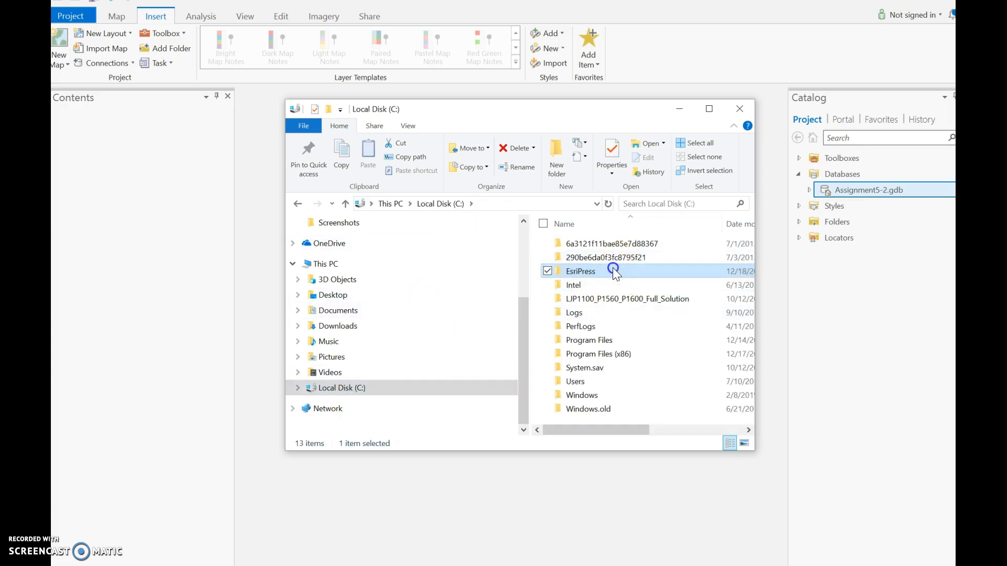
{"action": "double_click", "coordinate": [613, 270]}
{"action": "double_click", "coordinate": [619, 245]}
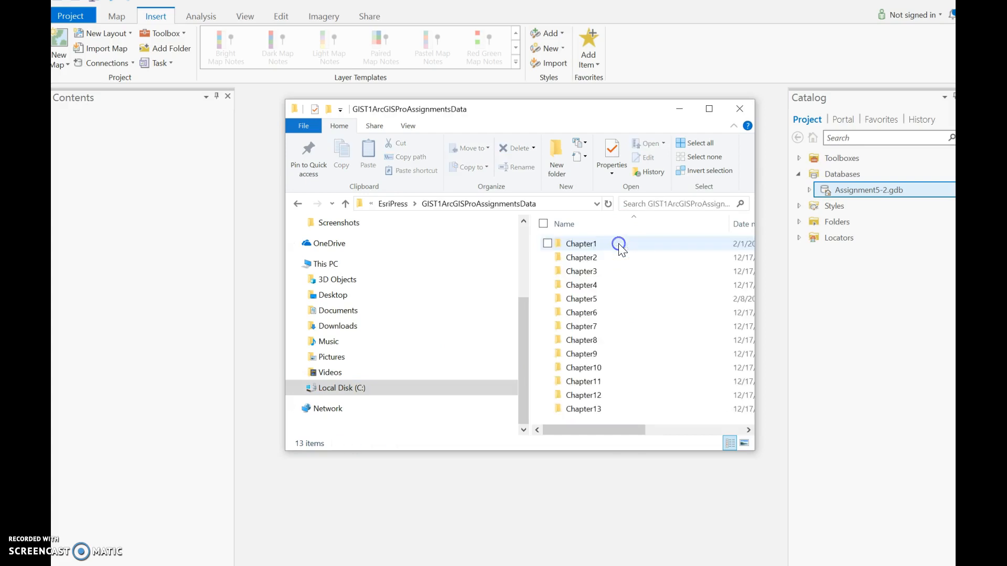
{"action": "double_click", "coordinate": [596, 298]}
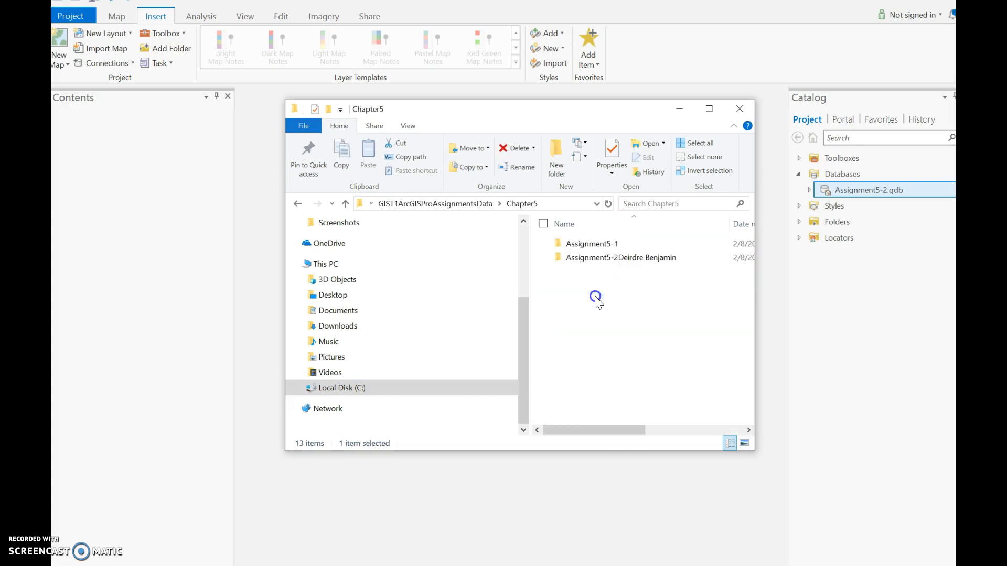
{"action": "left_click", "coordinate": [611, 264]}
{"action": "right_click", "coordinate": [609, 263]}
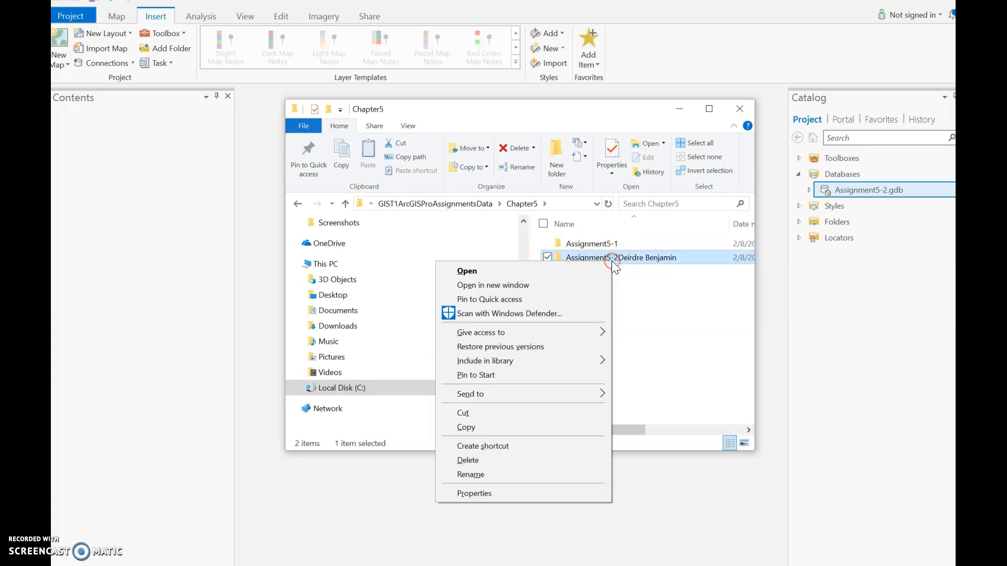
{"action": "left_click", "coordinate": [630, 259]}
{"action": "double_click", "coordinate": [631, 261]}
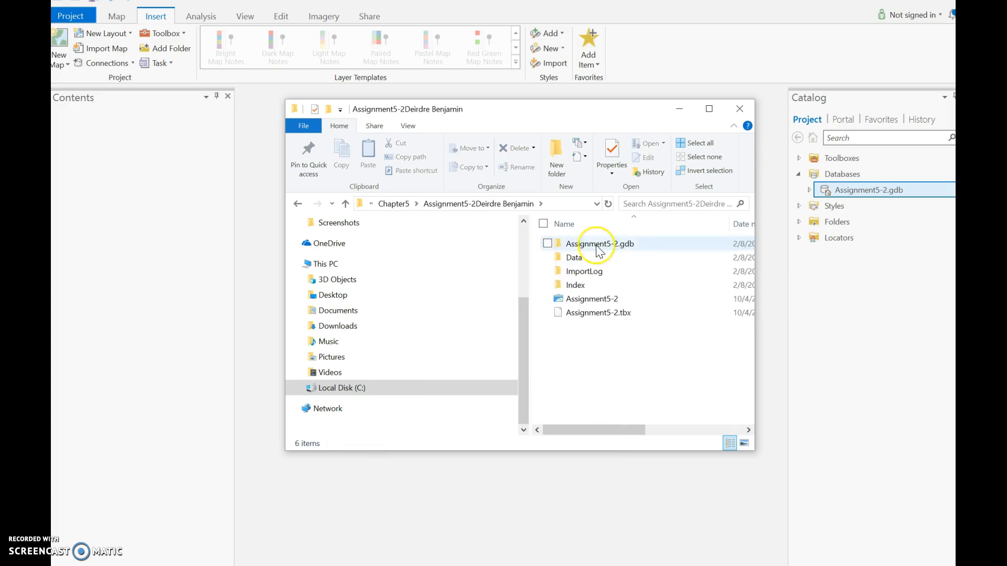
Try to create a new folder named Data inside the Assignment5-2 project folder
{"action": "right_click", "coordinate": [582, 364]}
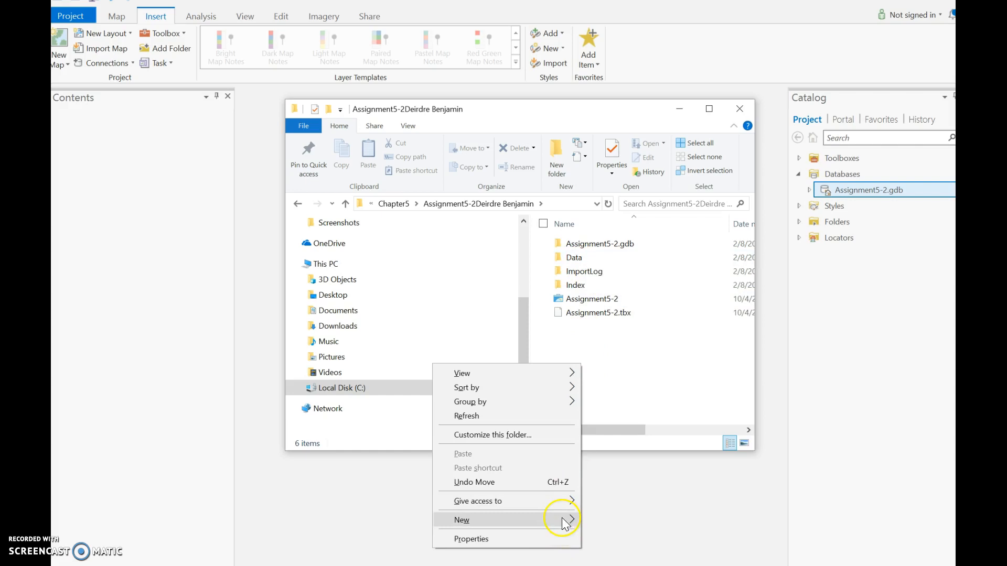
{"action": "mouse_move", "coordinate": [564, 518]}
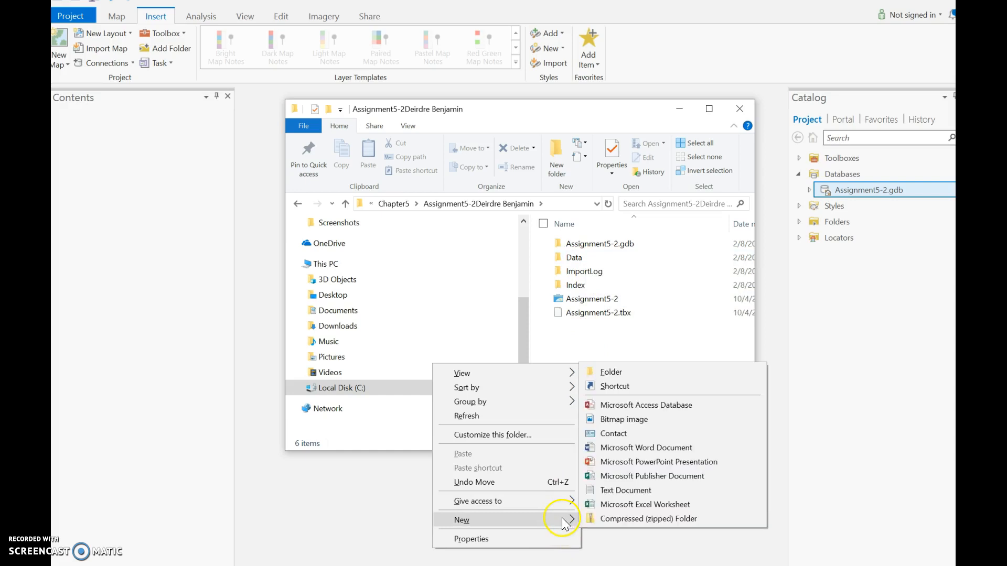
{"action": "left_click", "coordinate": [639, 375]}
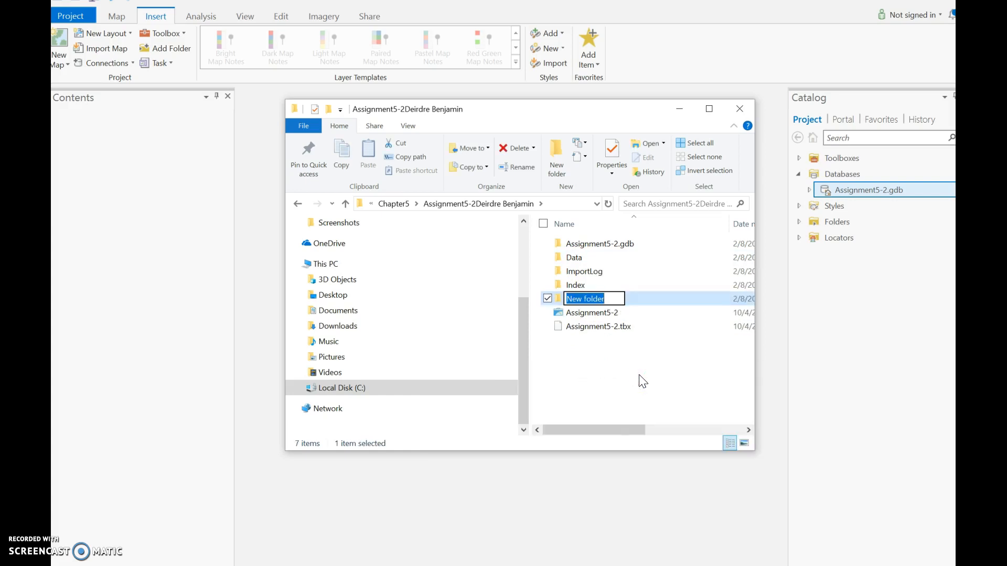
{"action": "type", "text": "D"}
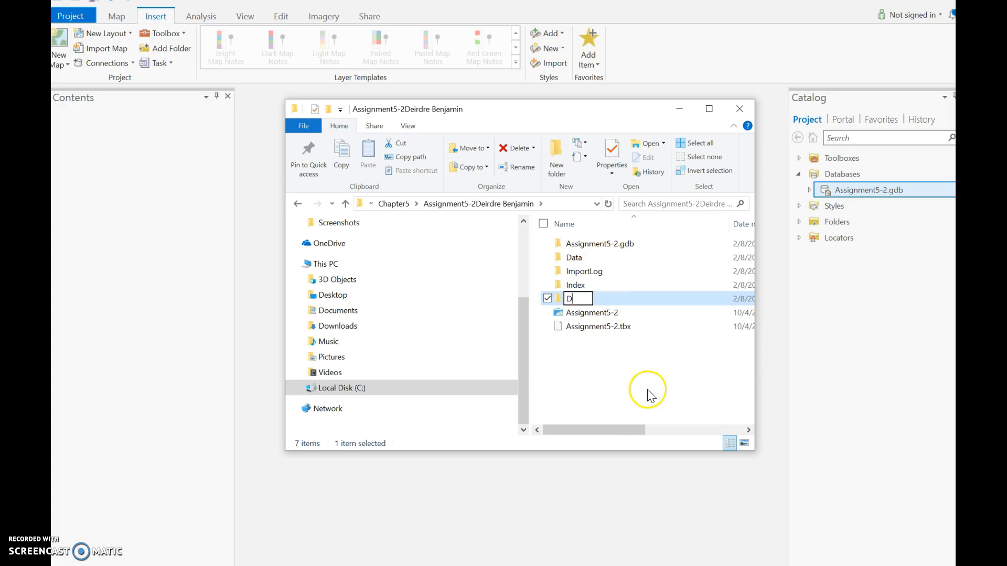
{"action": "type", "text": "ata"}
{"action": "left_click", "coordinate": [595, 299]}
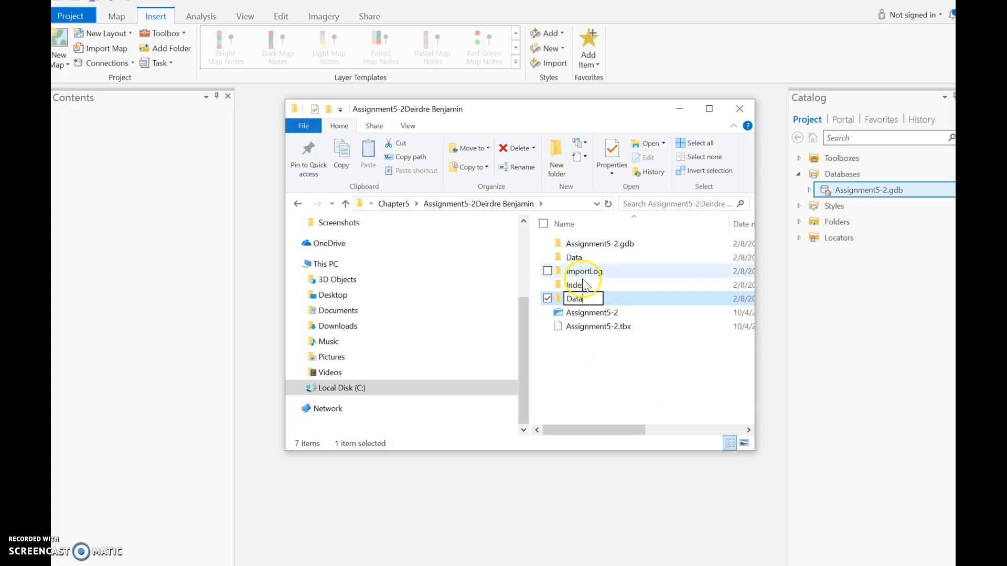
{"action": "left_click", "coordinate": [543, 300]}
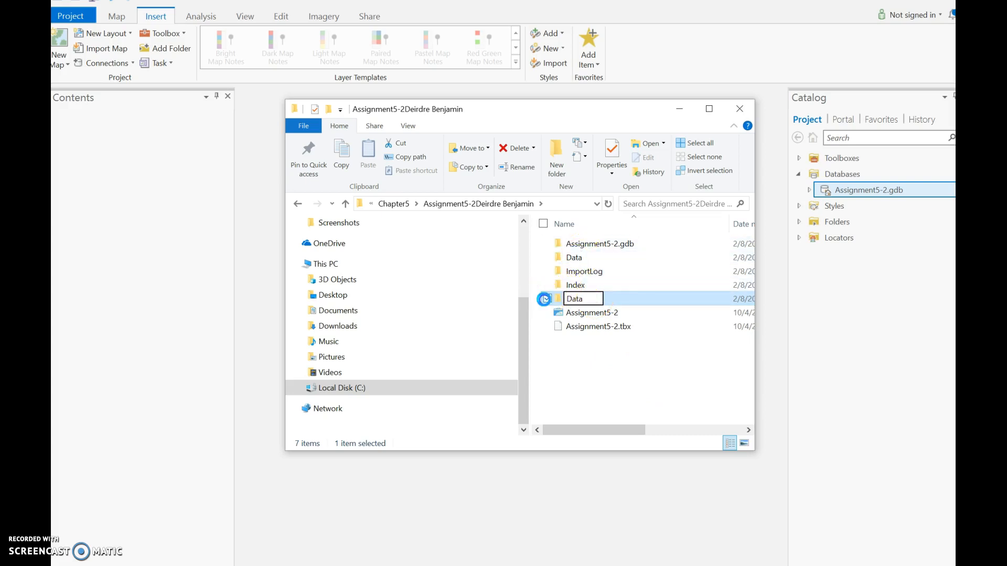
Delete the newly created empty folder from the Assignment5-2 project folder
{"action": "left_click", "coordinate": [603, 399]}
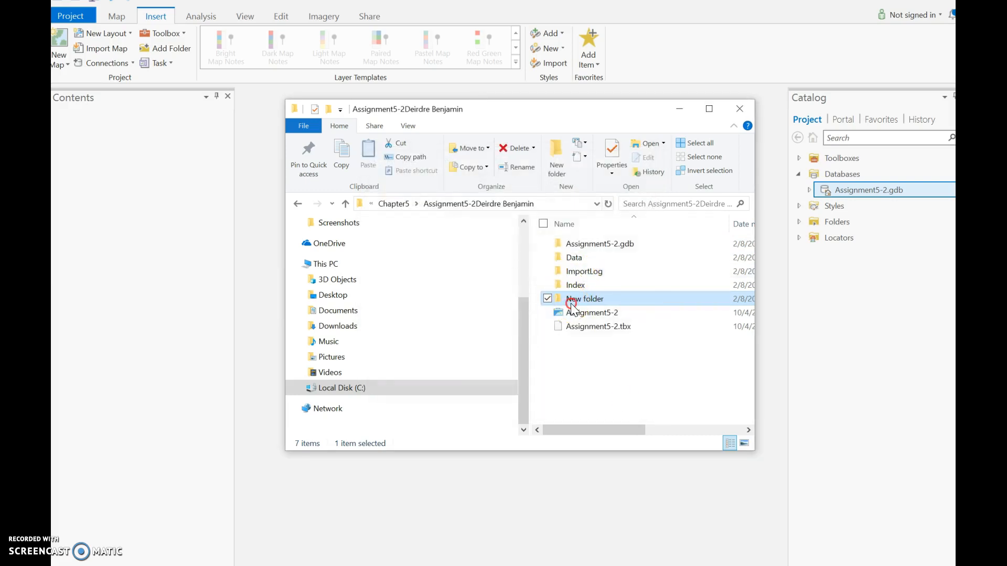
{"action": "right_click", "coordinate": [571, 300]}
{"action": "left_click", "coordinate": [508, 499]}
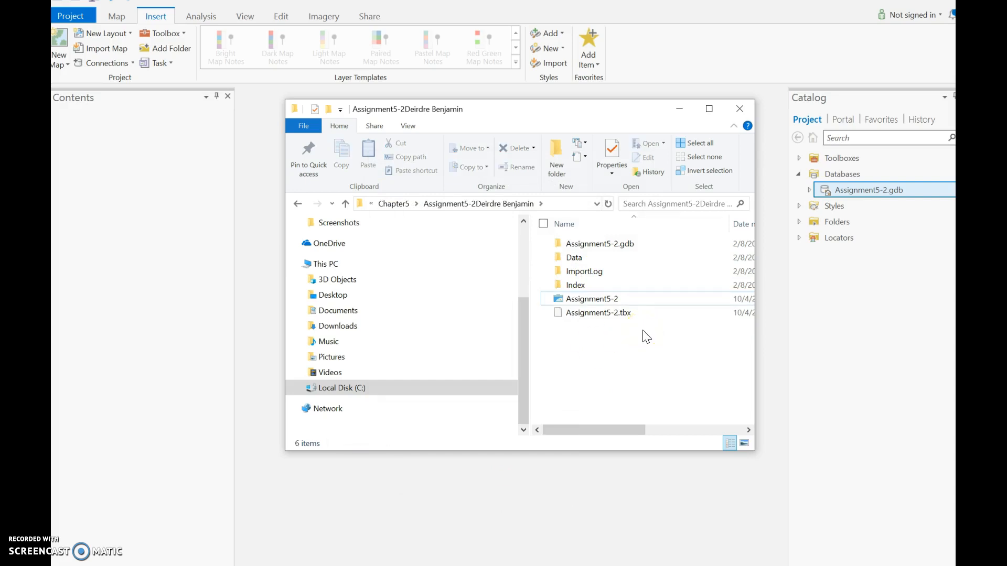
Examine the project's Data folder and the shapefile components in its Park Boundary subfolder, and close File Explorer
{"action": "left_click", "coordinate": [851, 194]}
{"action": "left_click", "coordinate": [559, 260]}
{"action": "double_click", "coordinate": [559, 259]}
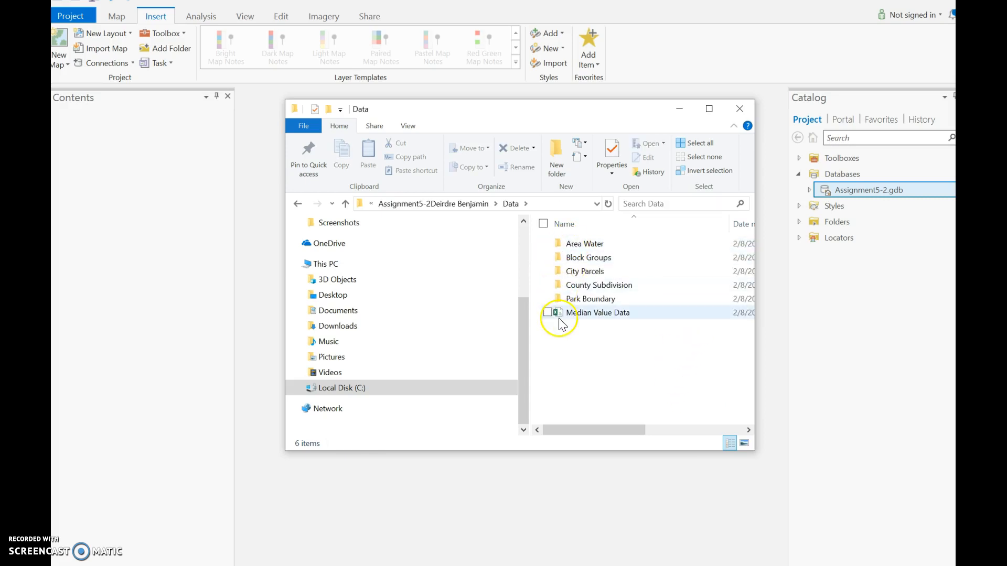
{"action": "double_click", "coordinate": [582, 306]}
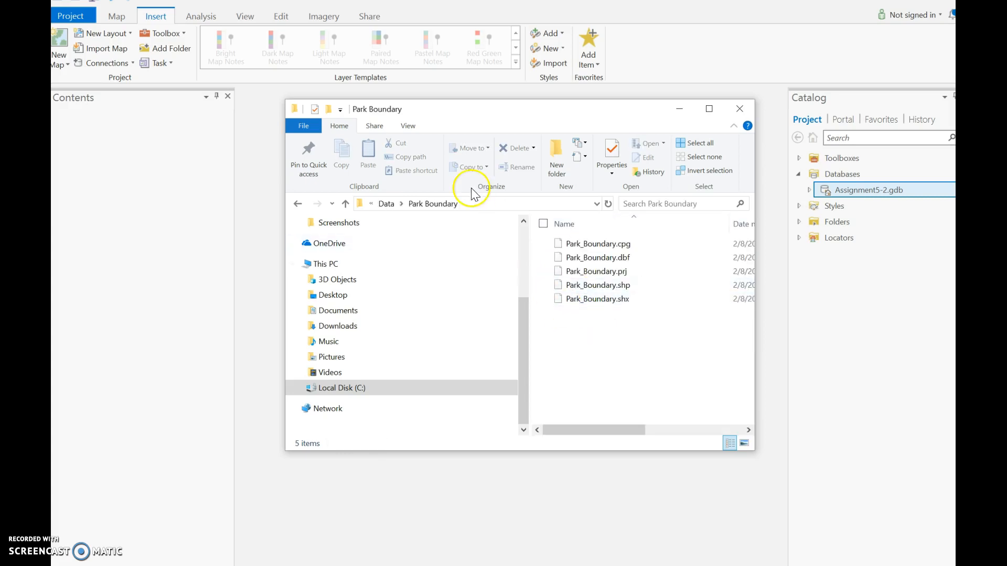
{"action": "left_click", "coordinate": [345, 204]}
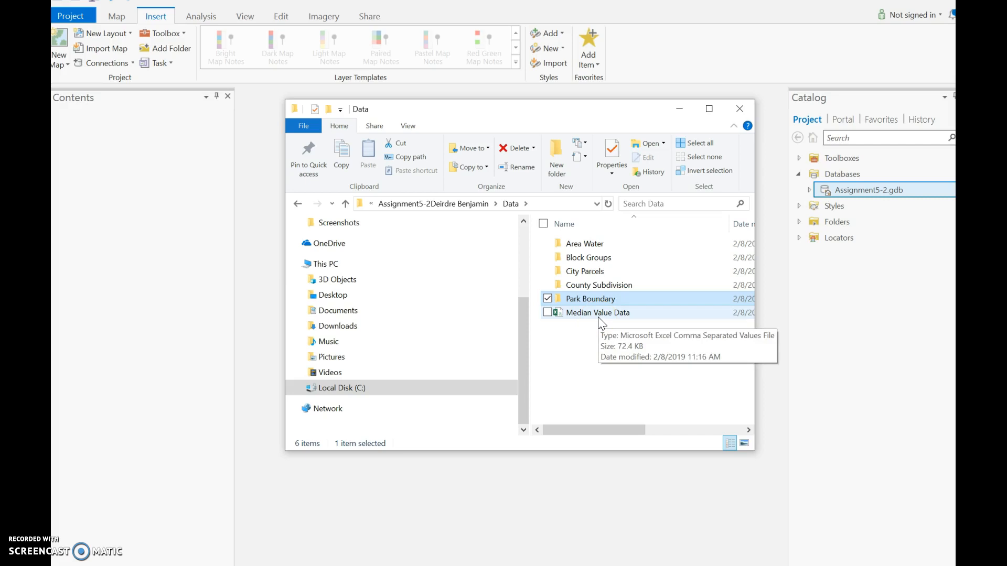
{"action": "left_click", "coordinate": [564, 345]}
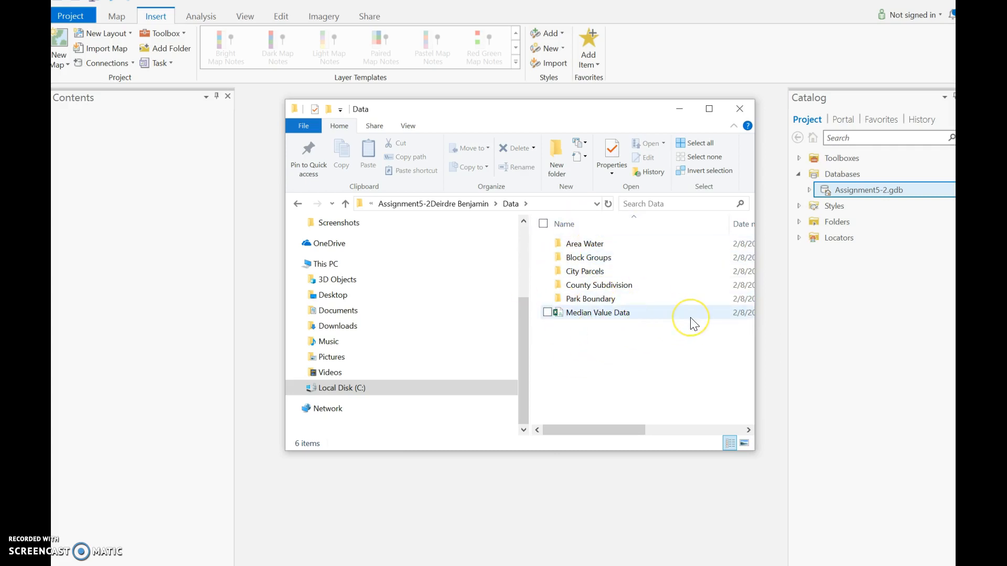
{"action": "left_click", "coordinate": [742, 112]}
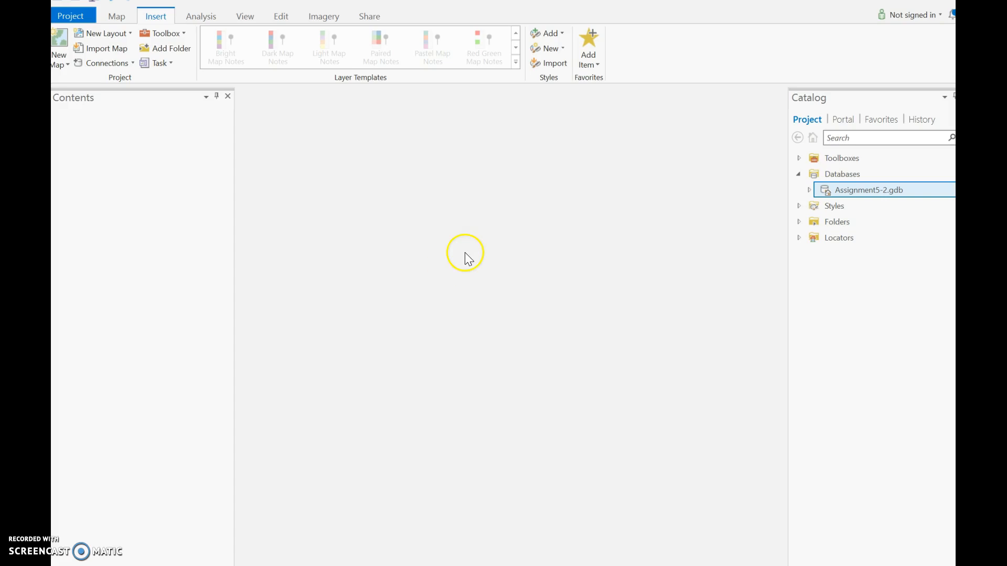
Reopen File Explorer, locate the Assignment5-2 project file under EsriPress, GIST1ArcGISProAssignmentsData, Chapter5, and close the window
{"action": "key", "text": "super+e"}
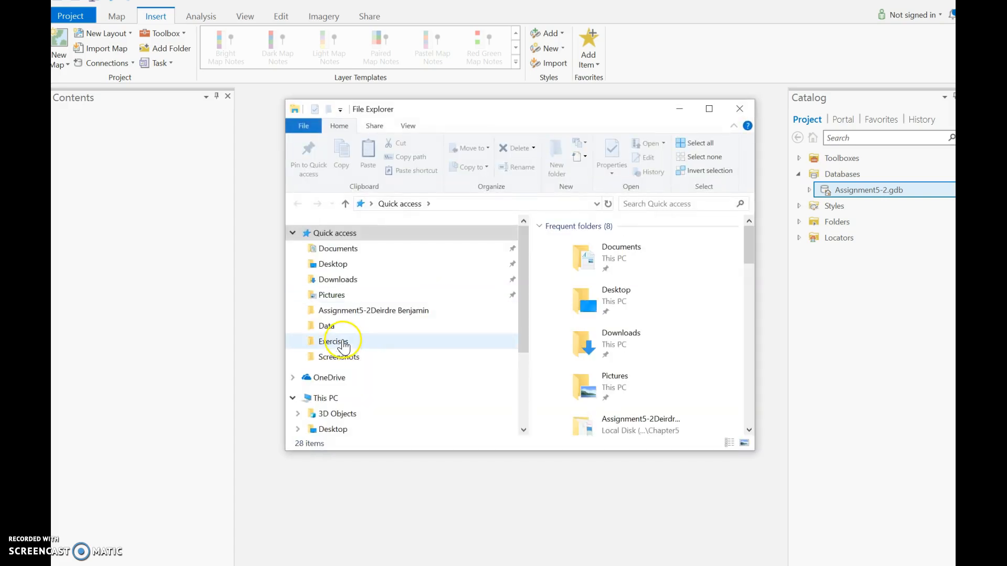
{"action": "left_click_drag", "start_coordinate": [528, 291], "coordinate": [506, 360]}
{"action": "left_click", "coordinate": [362, 389]}
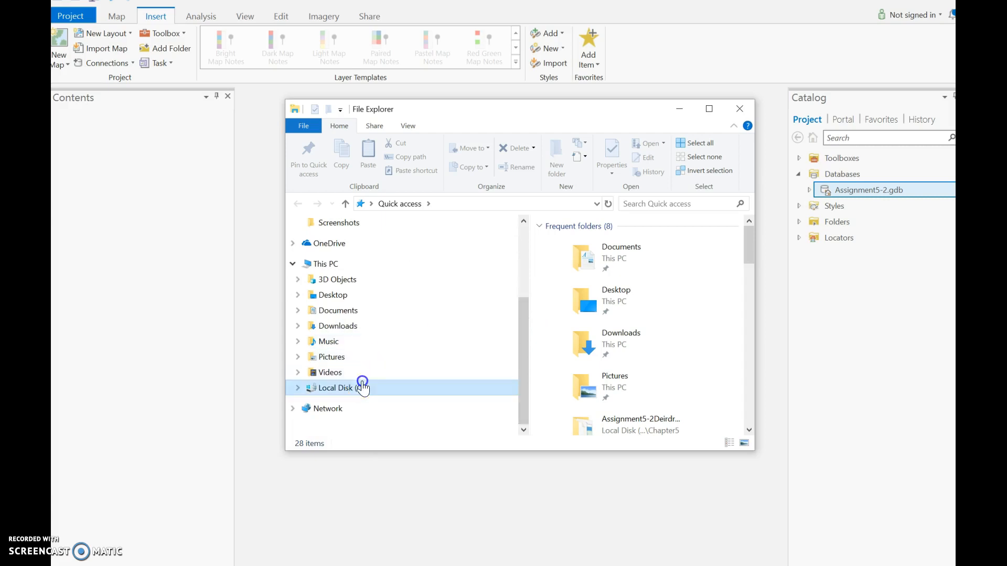
{"action": "double_click", "coordinate": [580, 273]}
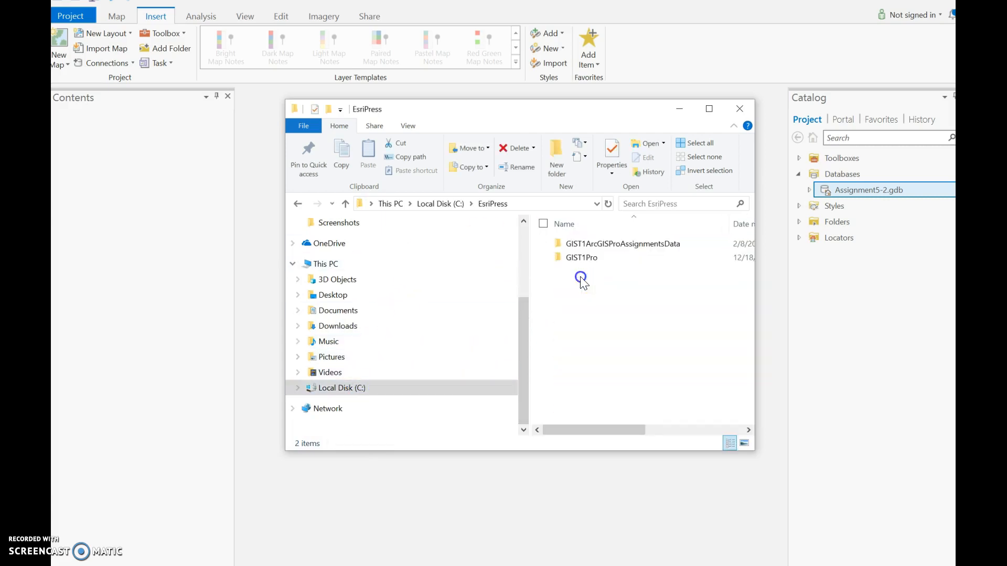
{"action": "double_click", "coordinate": [605, 243]}
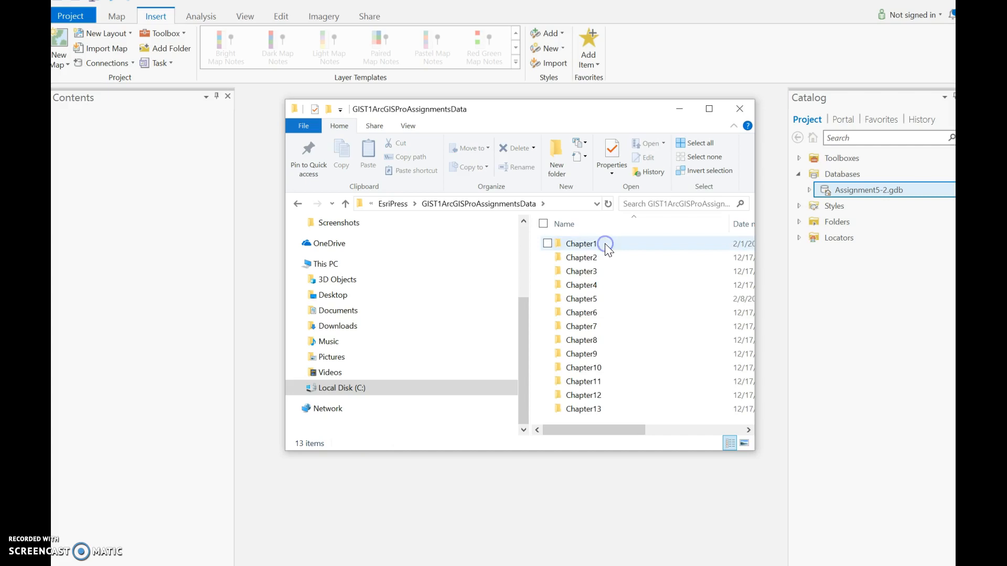
{"action": "double_click", "coordinate": [585, 300]}
{"action": "double_click", "coordinate": [564, 258]}
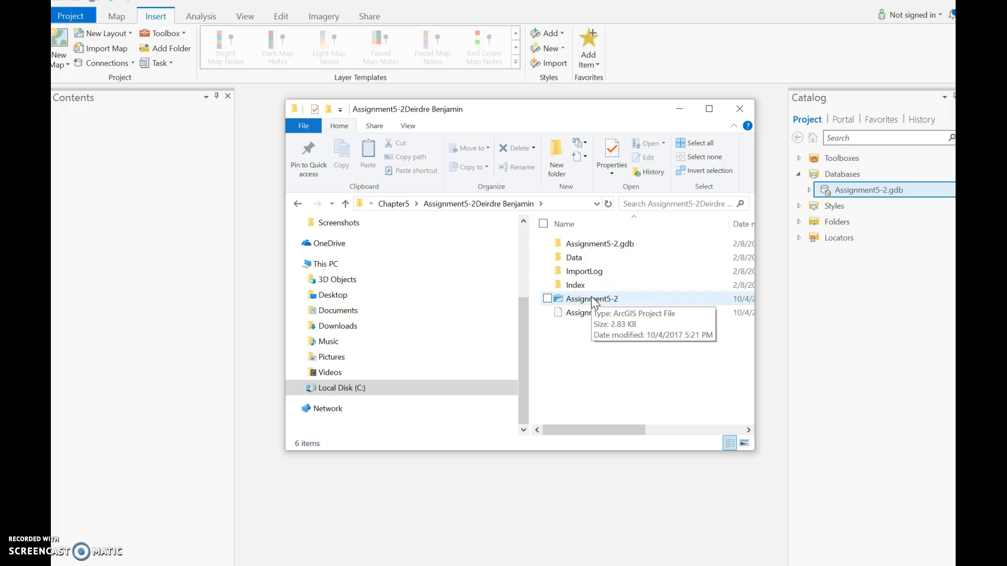
{"action": "left_click", "coordinate": [741, 108]}
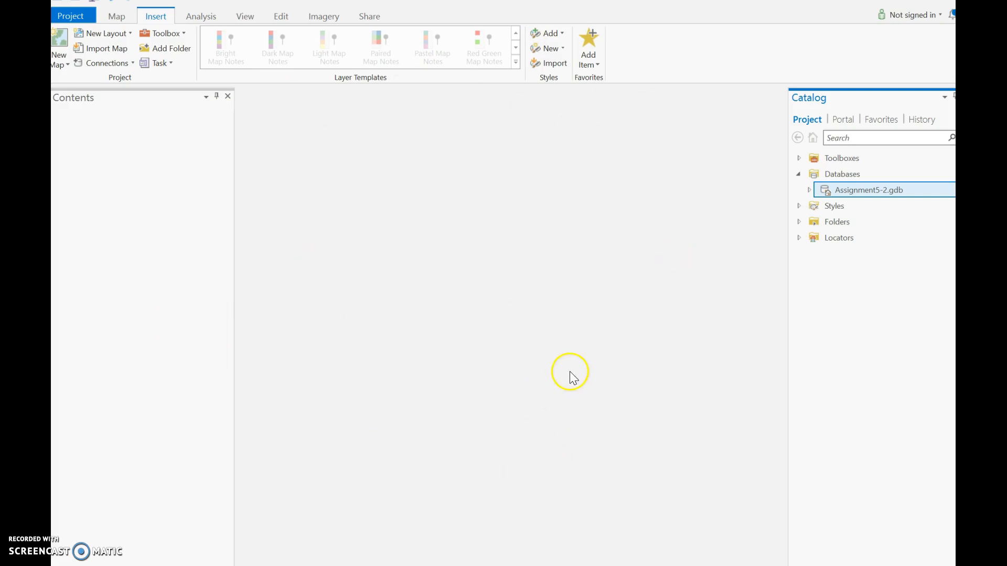
Insert a new map into the Assignment5-2 project in ArcGIS Pro
{"action": "left_click", "coordinate": [57, 58]}
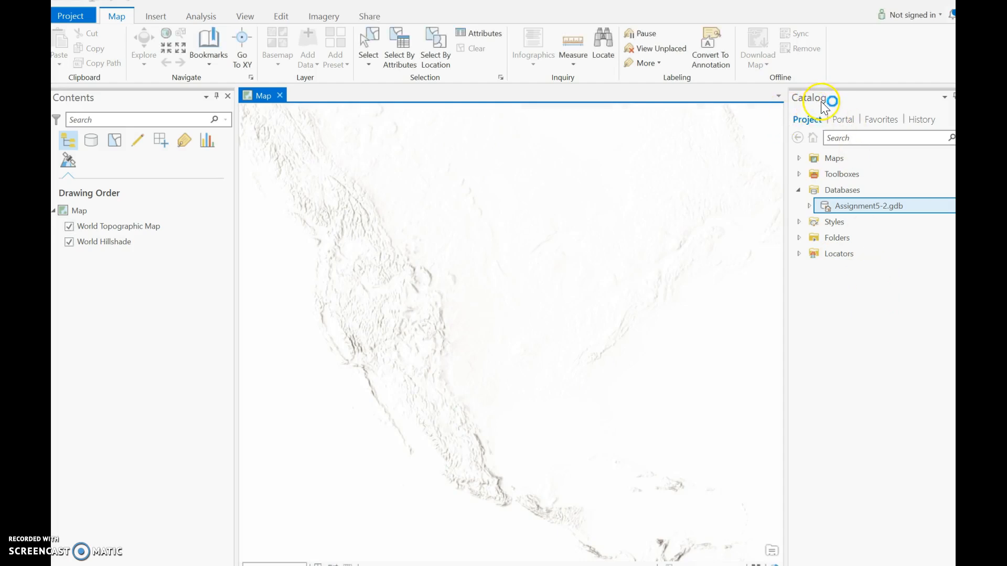
{"action": "left_click", "coordinate": [78, 211]}
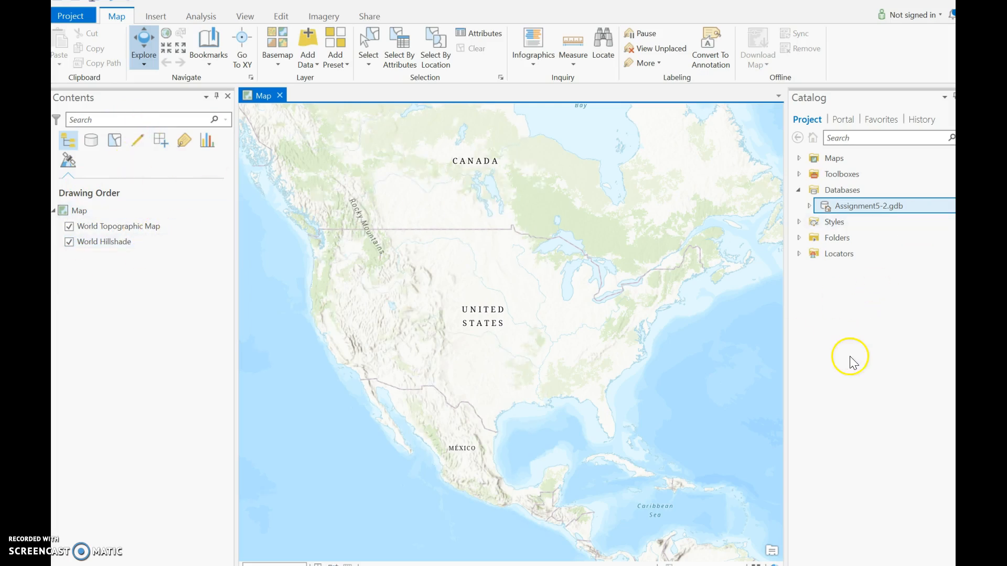
{"action": "left_click", "coordinate": [155, 18]}
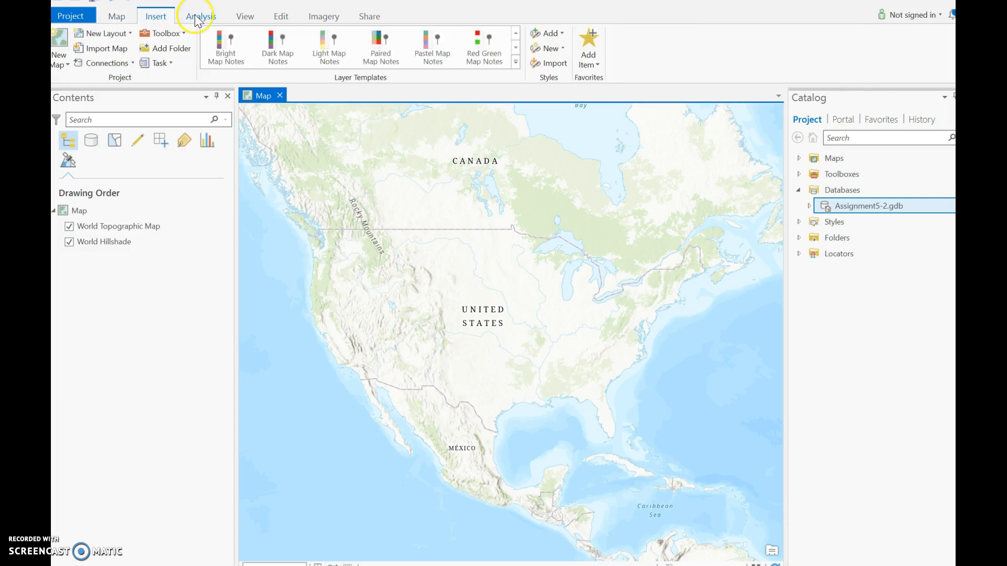
{"action": "left_click", "coordinate": [246, 20]}
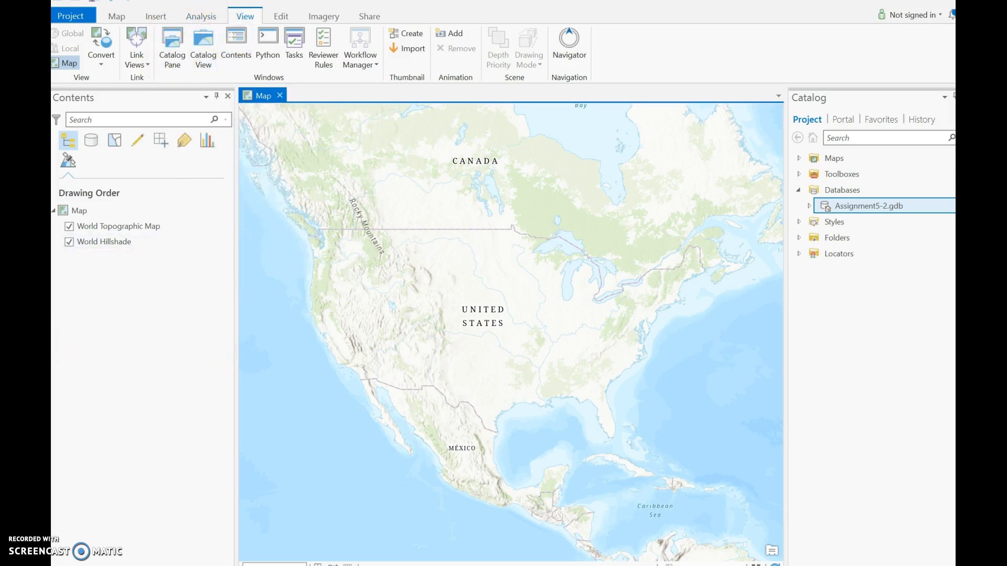
Add a folder connection to the Data folder inside the Assignment5-2 project folder, under C:, EsriPress, GIST1ArcGISProAssignmentsData, Chapter5
{"action": "right_click", "coordinate": [844, 240]}
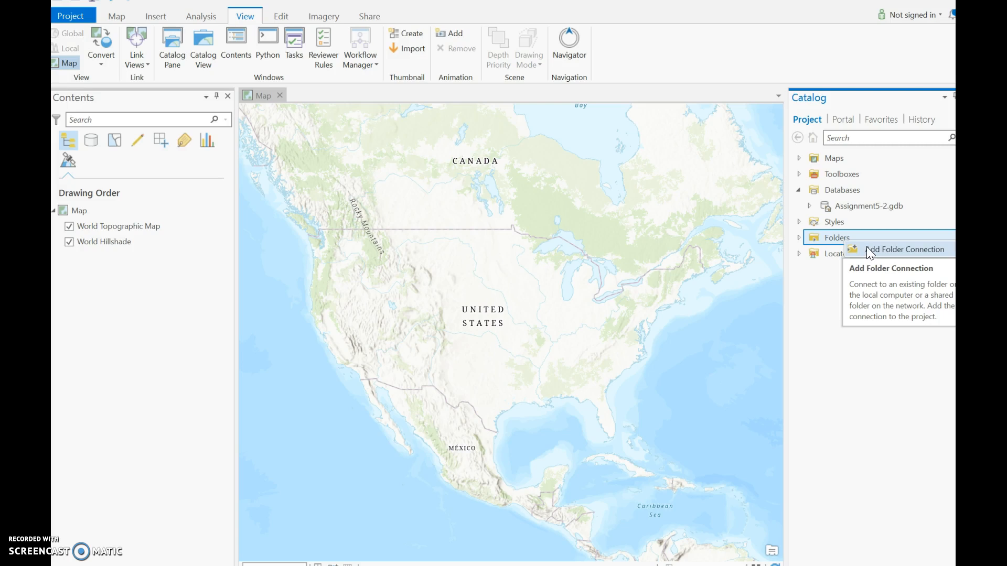
{"action": "left_click", "coordinate": [867, 248]}
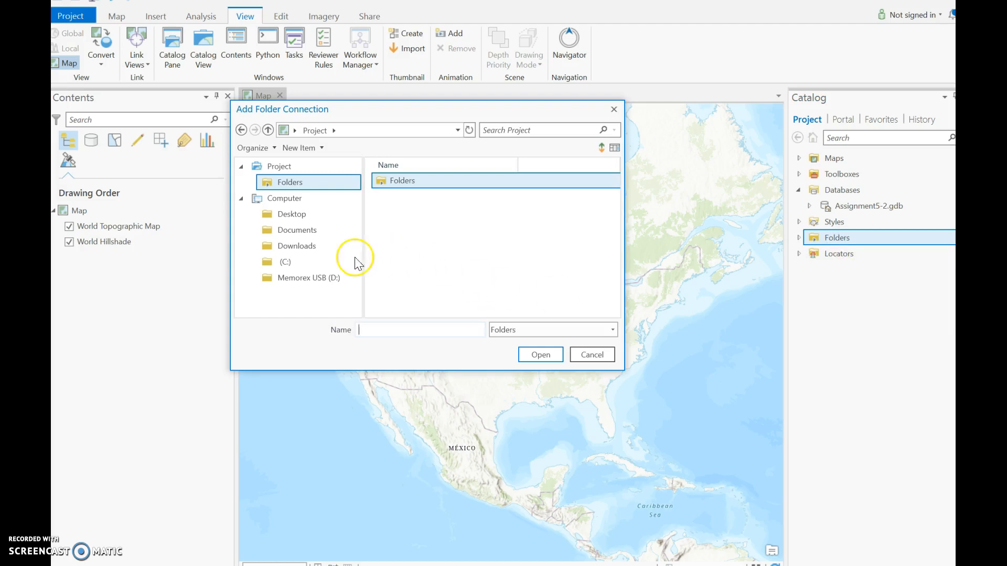
{"action": "left_click", "coordinate": [286, 264]}
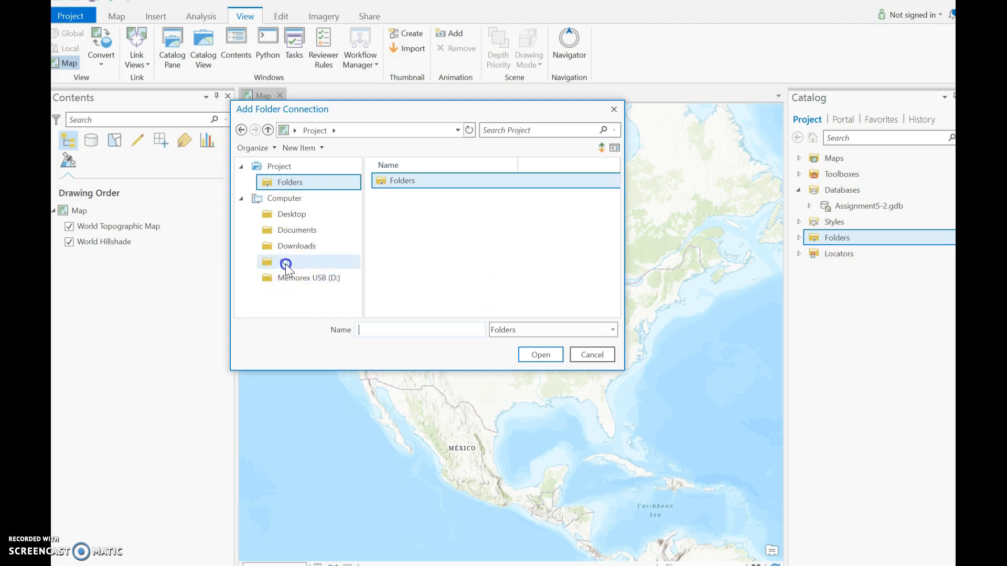
{"action": "double_click", "coordinate": [419, 212]}
{"action": "double_click", "coordinate": [425, 181]}
{"action": "left_click", "coordinate": [410, 259]}
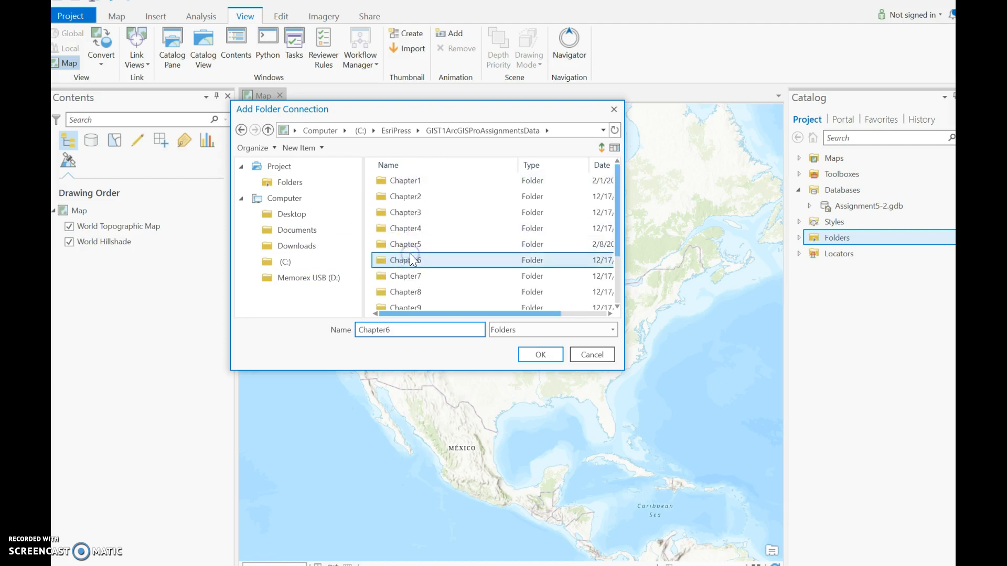
{"action": "double_click", "coordinate": [411, 245]}
{"action": "left_click", "coordinate": [442, 180]}
{"action": "double_click", "coordinate": [442, 180]}
{"action": "left_click", "coordinate": [442, 180]}
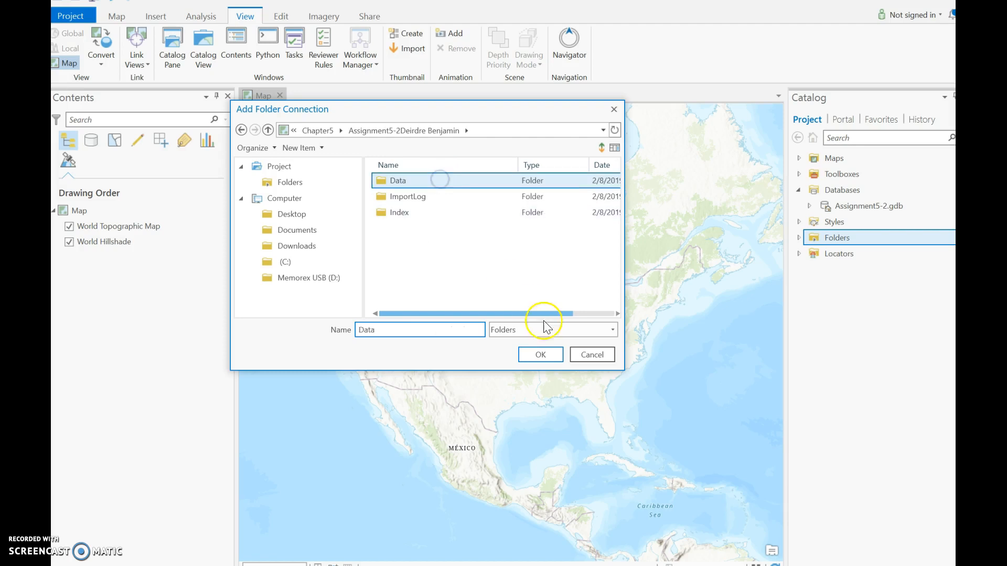
{"action": "left_click", "coordinate": [536, 353]}
{"action": "left_click", "coordinate": [593, 358]}
{"action": "left_click", "coordinate": [933, 397]}
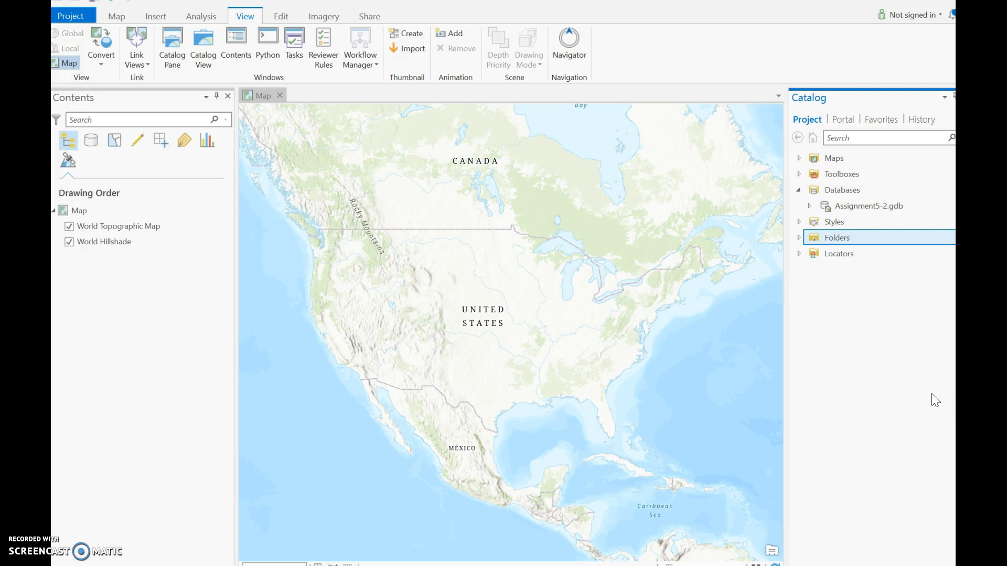
Expand the project's Folders to review the connected folders and where the Data folder is located, and collapse them again
{"action": "left_click", "coordinate": [839, 240]}
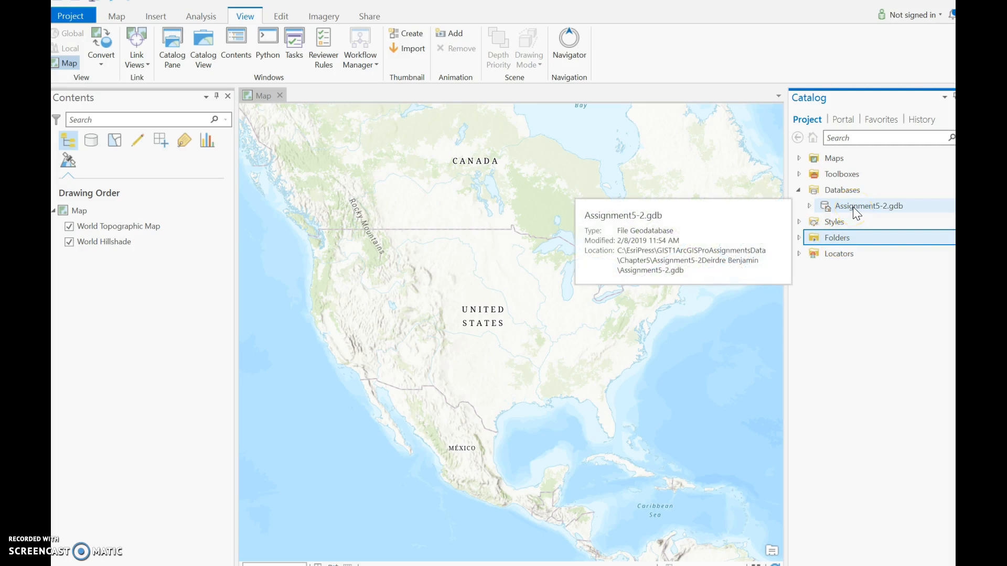
{"action": "double_click", "coordinate": [836, 241]}
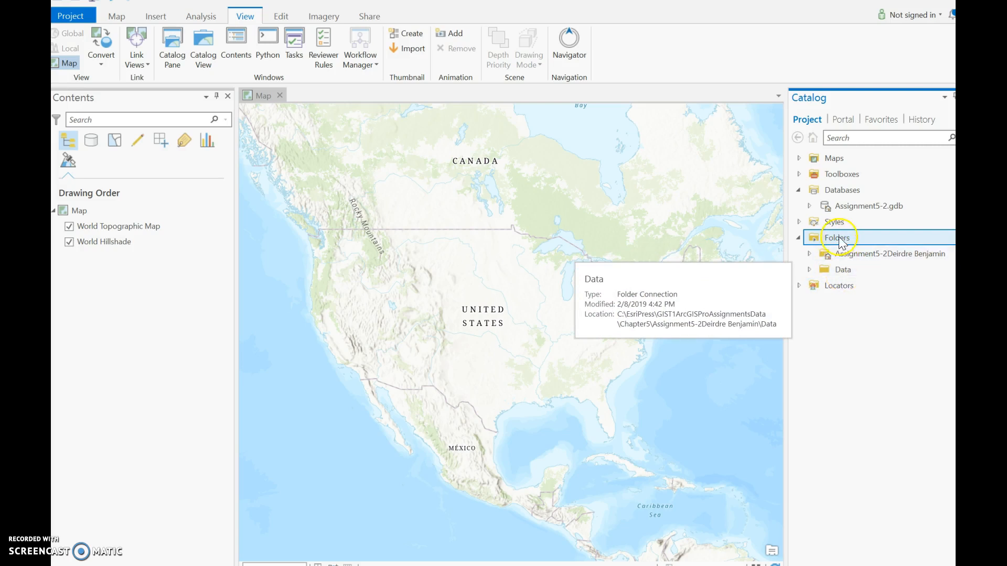
{"action": "left_click", "coordinate": [806, 244]}
{"action": "left_click", "coordinate": [798, 237]}
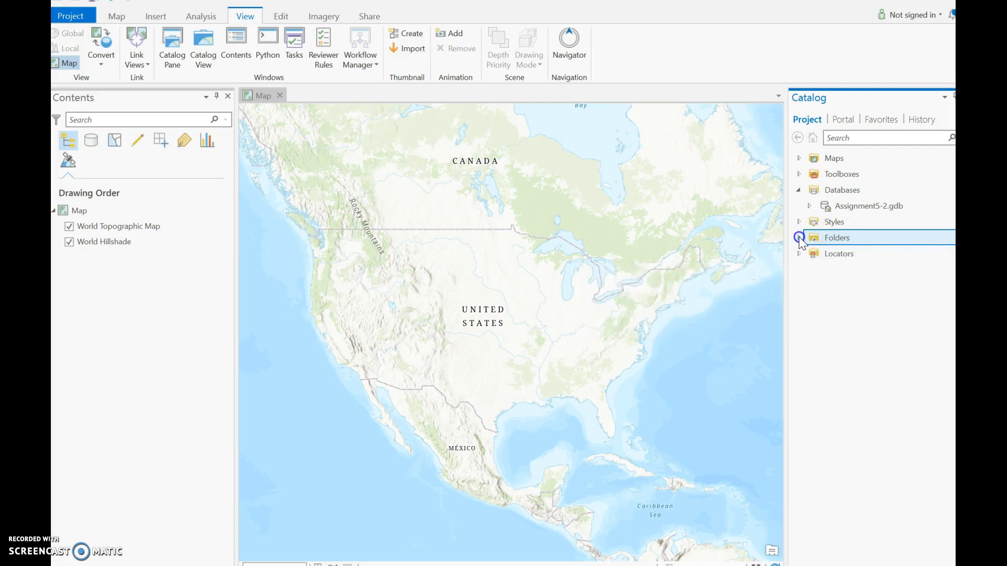
{"action": "left_click", "coordinate": [798, 237]}
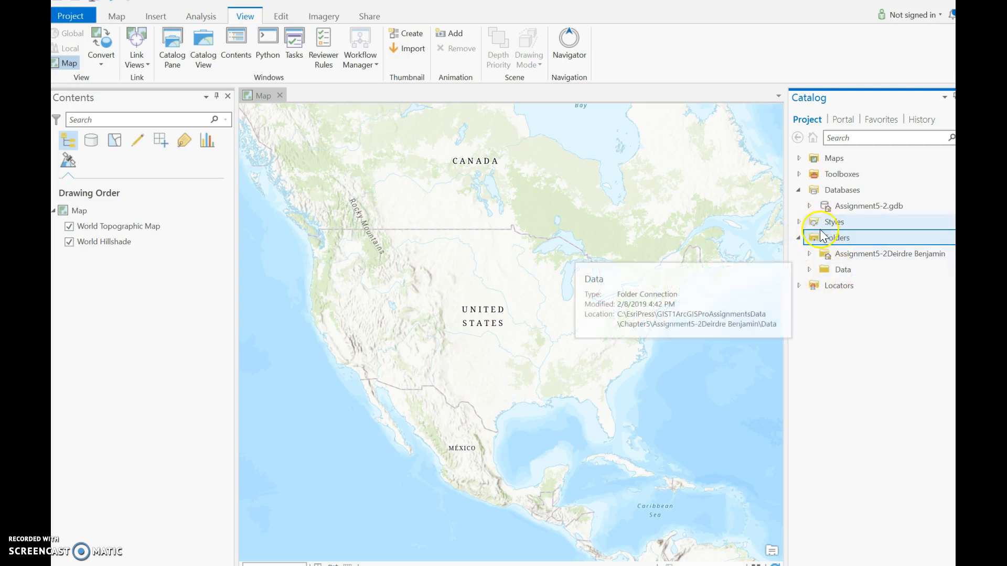
{"action": "left_click", "coordinate": [798, 238]}
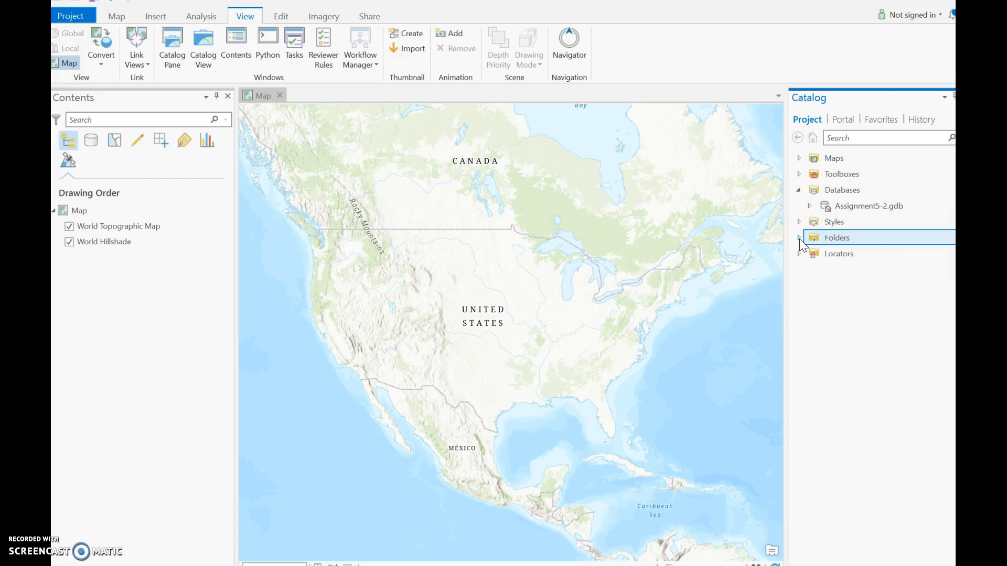
Examine the location of Assignment5-2.gdb under the project's Databases, and list the map's layers by data source
{"action": "left_click", "coordinate": [861, 208]}
{"action": "left_click", "coordinate": [861, 208]}
{"action": "left_click", "coordinate": [915, 270]}
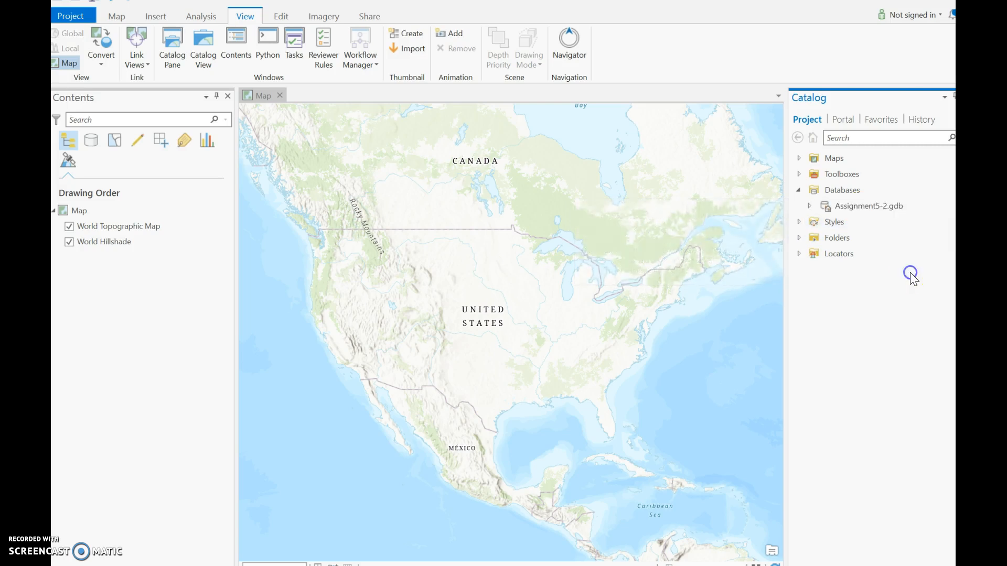
{"action": "mouse_move", "coordinate": [878, 209]}
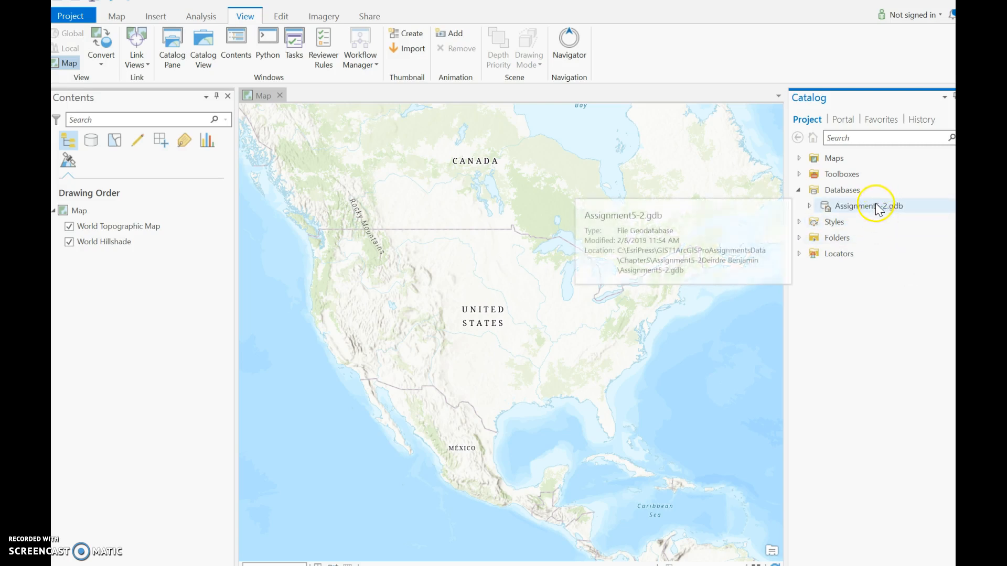
{"action": "left_click", "coordinate": [799, 189]}
{"action": "left_click", "coordinate": [823, 193]}
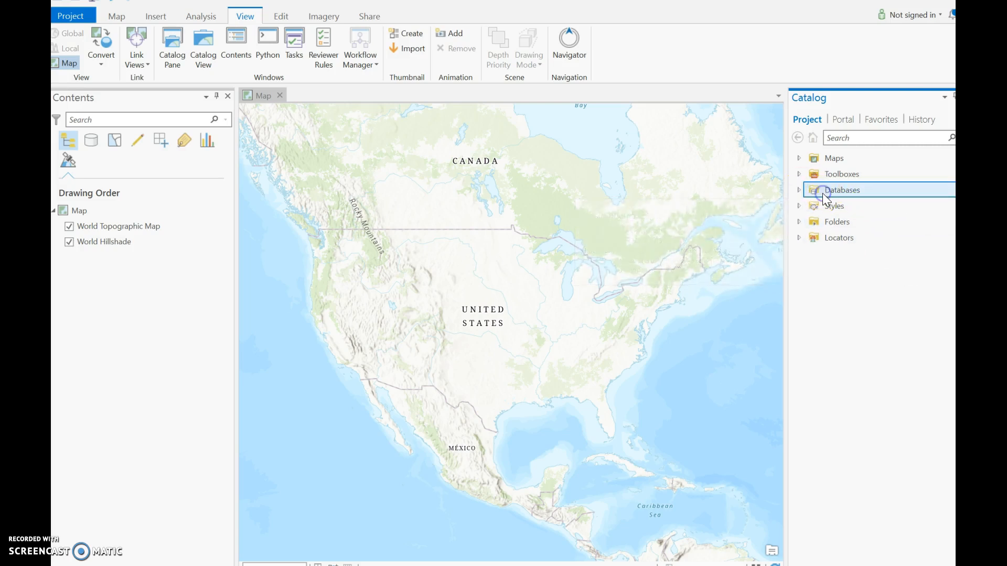
{"action": "double_click", "coordinate": [822, 193]}
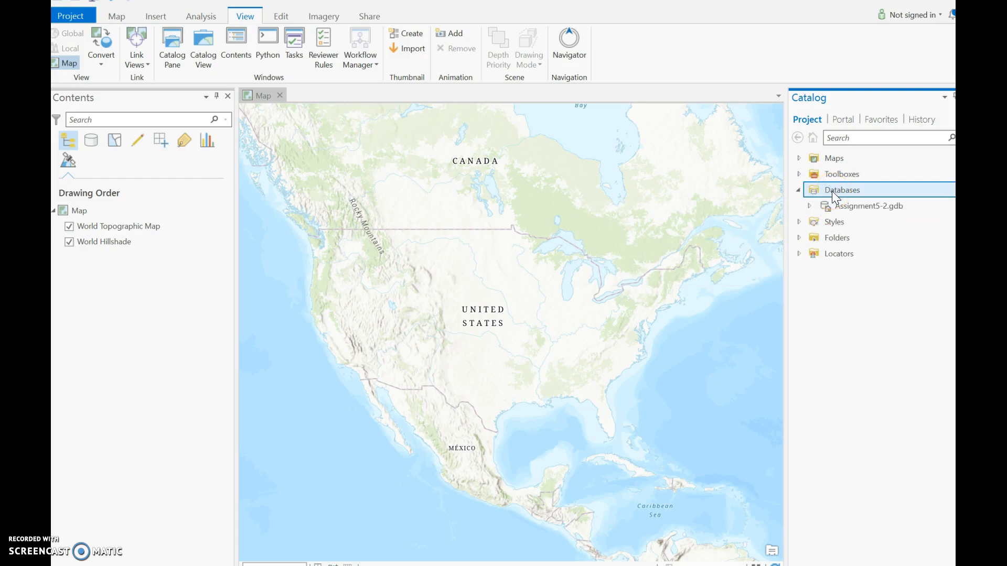
{"action": "double_click", "coordinate": [833, 191]}
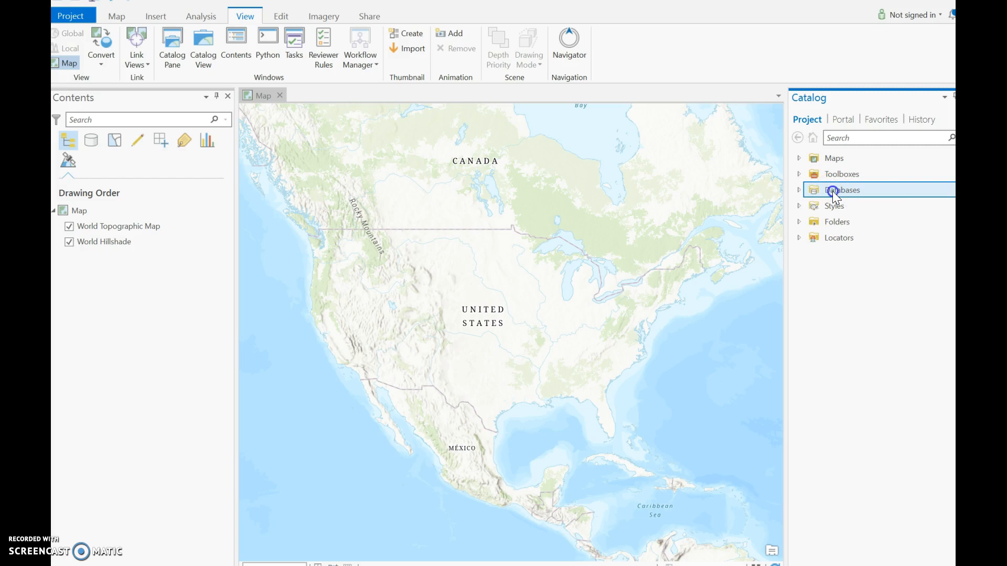
{"action": "left_click", "coordinate": [798, 189]}
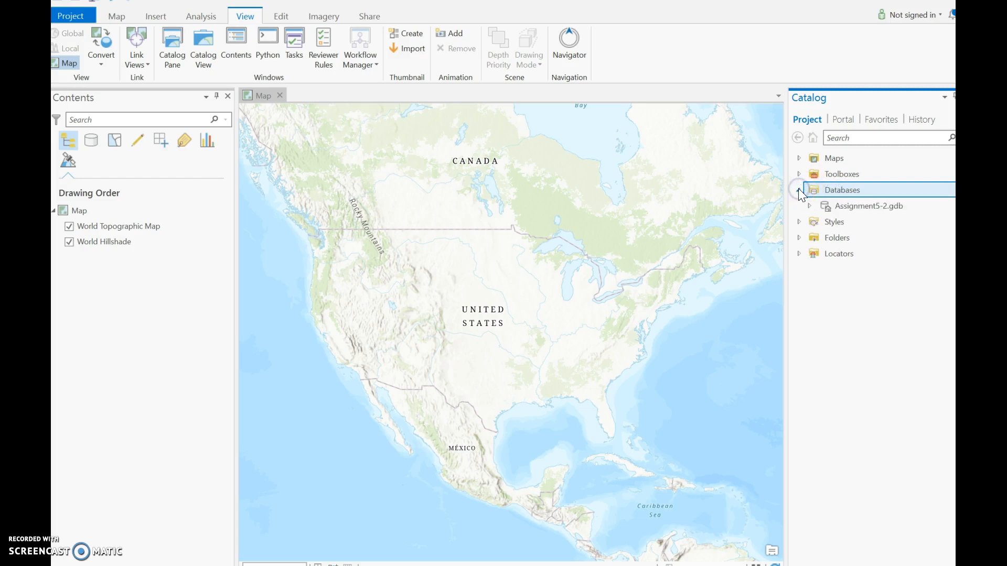
{"action": "left_click", "coordinate": [798, 190]}
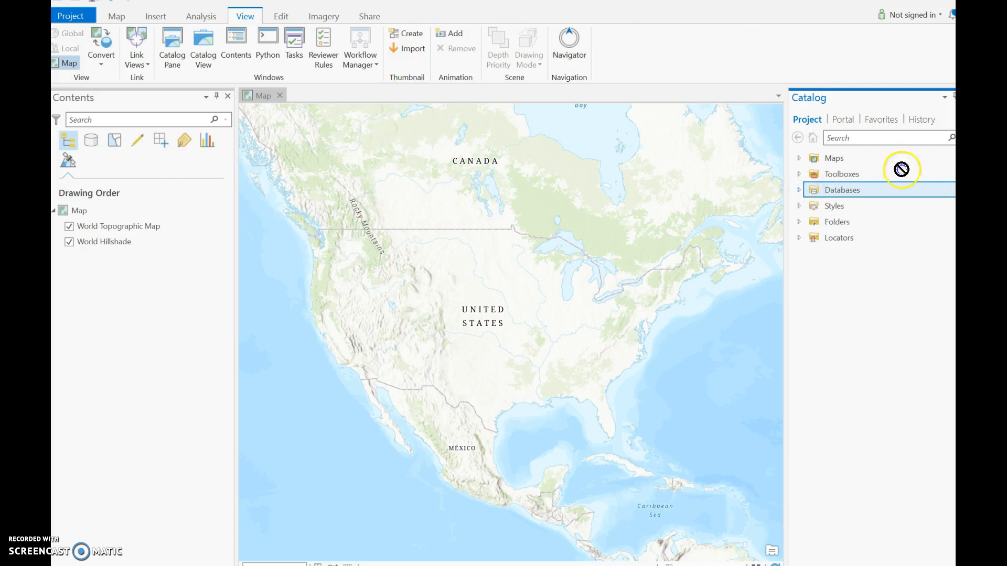
{"action": "left_click", "coordinate": [846, 190]}
{"action": "left_click", "coordinate": [798, 190]}
{"action": "mouse_move", "coordinate": [860, 205]}
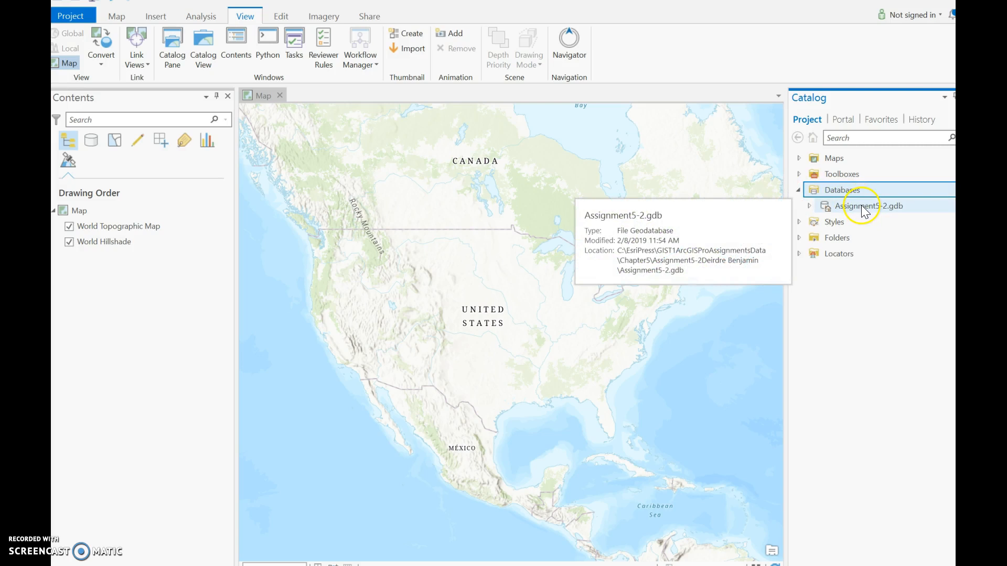
{"action": "left_click", "coordinate": [90, 142]}
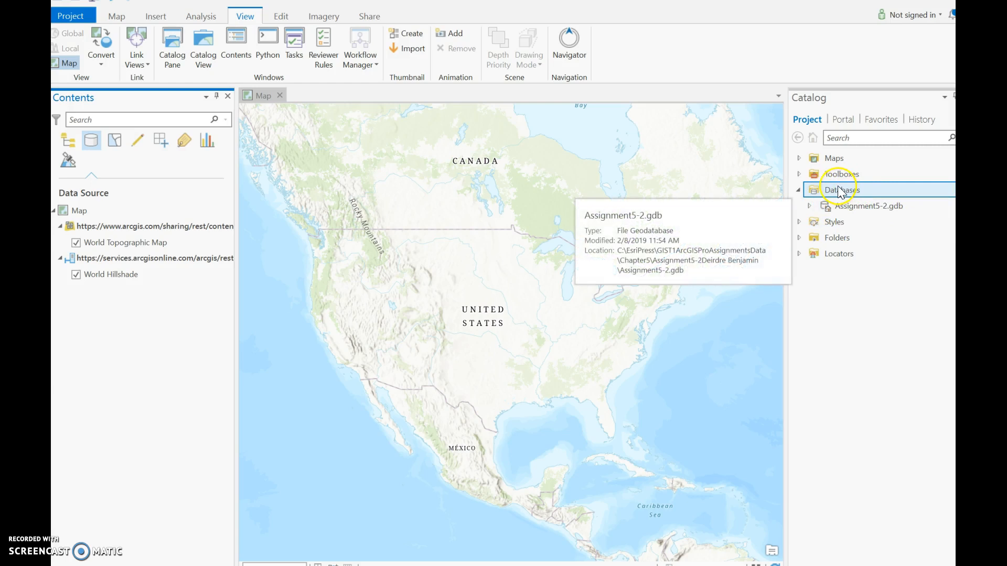
Try to add the existing Assignment5-2.gdb from the Assignment5-2 project folder in Chapter5 to the project's databases
{"action": "right_click", "coordinate": [841, 209]}
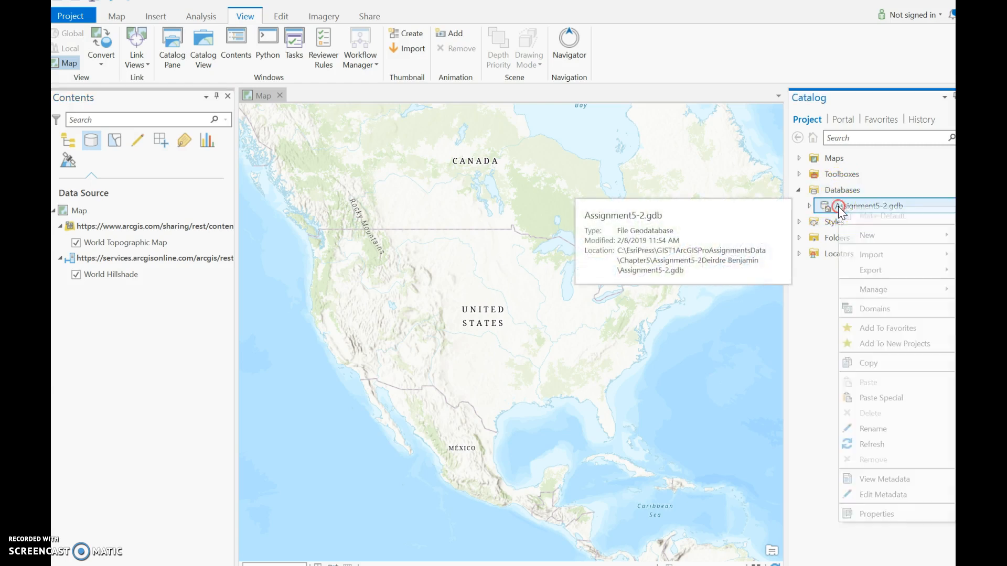
{"action": "left_click", "coordinate": [832, 191]}
{"action": "right_click", "coordinate": [833, 191]}
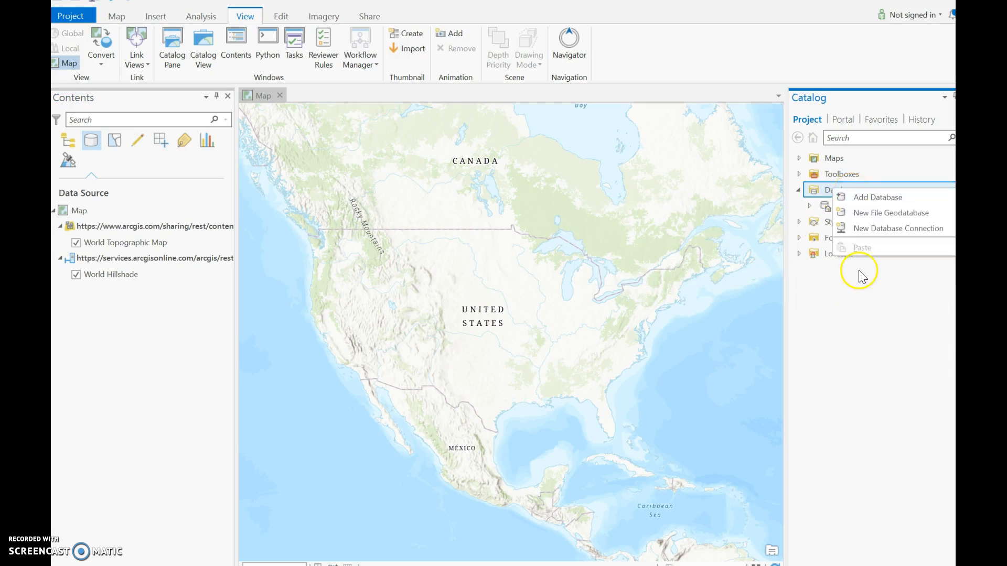
{"action": "left_click", "coordinate": [860, 199]}
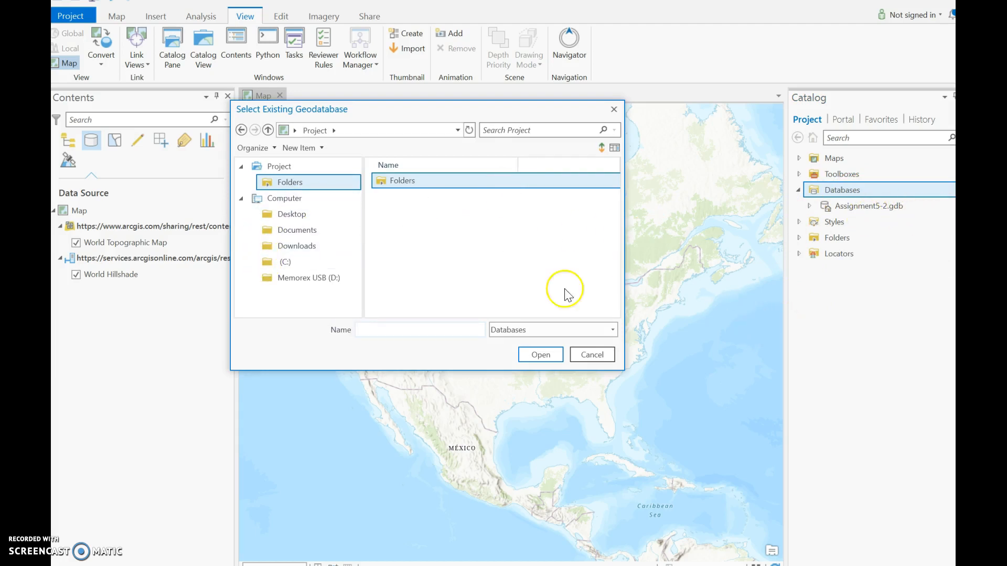
{"action": "left_click", "coordinate": [272, 265]}
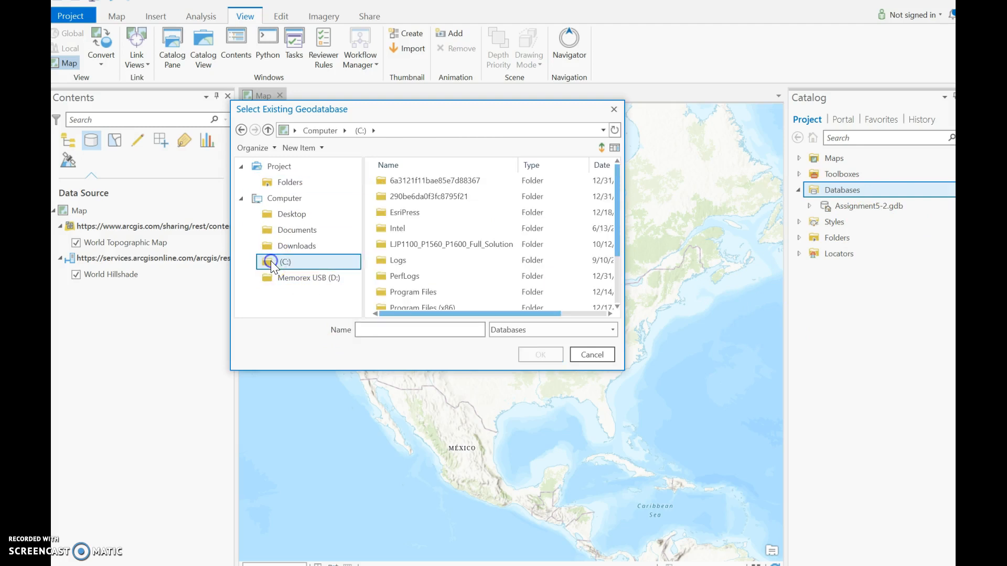
{"action": "double_click", "coordinate": [392, 215]}
{"action": "double_click", "coordinate": [424, 180]}
{"action": "left_click", "coordinate": [412, 244]}
{"action": "double_click", "coordinate": [412, 245]}
{"action": "double_click", "coordinate": [448, 180]}
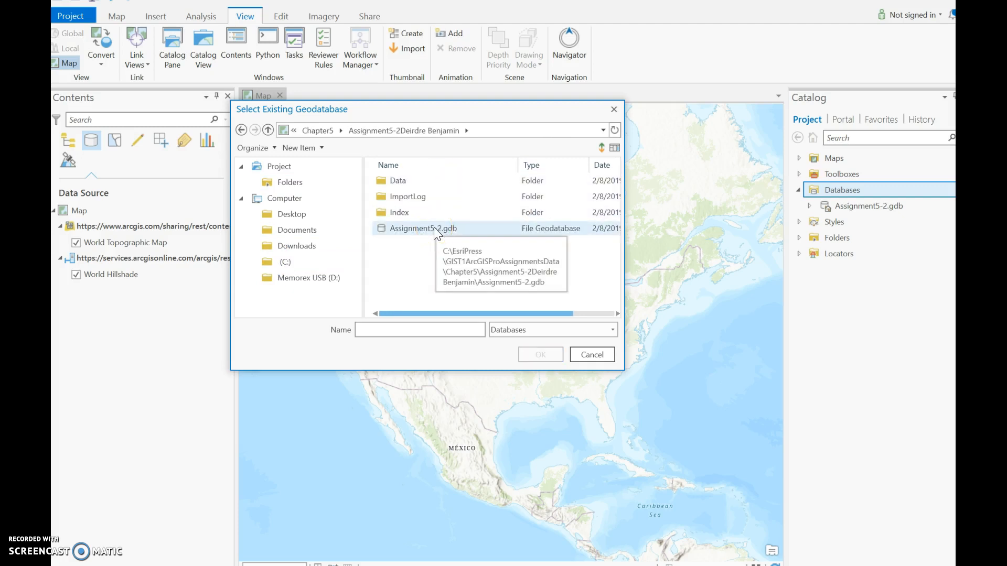
{"action": "left_click", "coordinate": [433, 228]}
{"action": "left_click", "coordinate": [532, 362]}
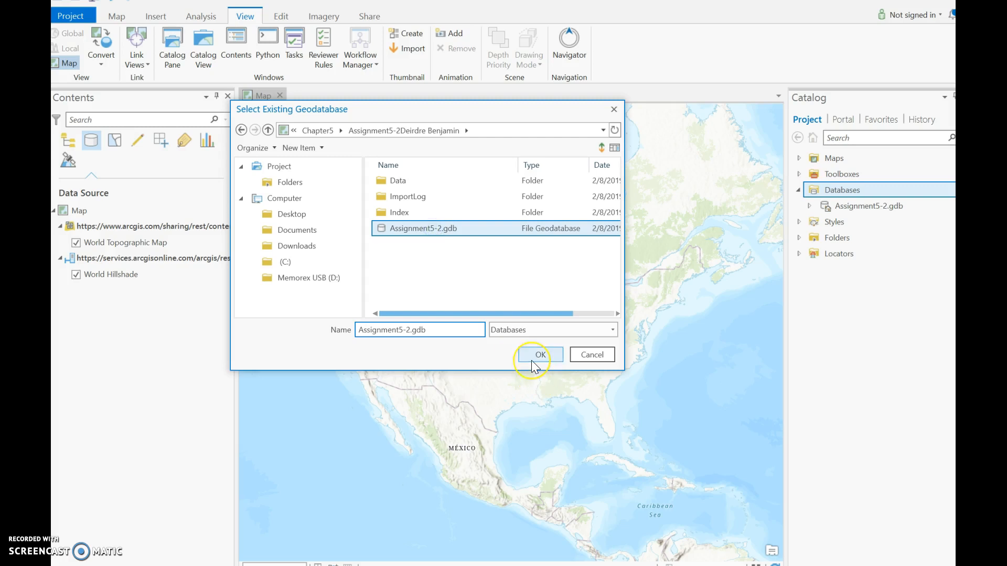
{"action": "left_click", "coordinate": [584, 361]}
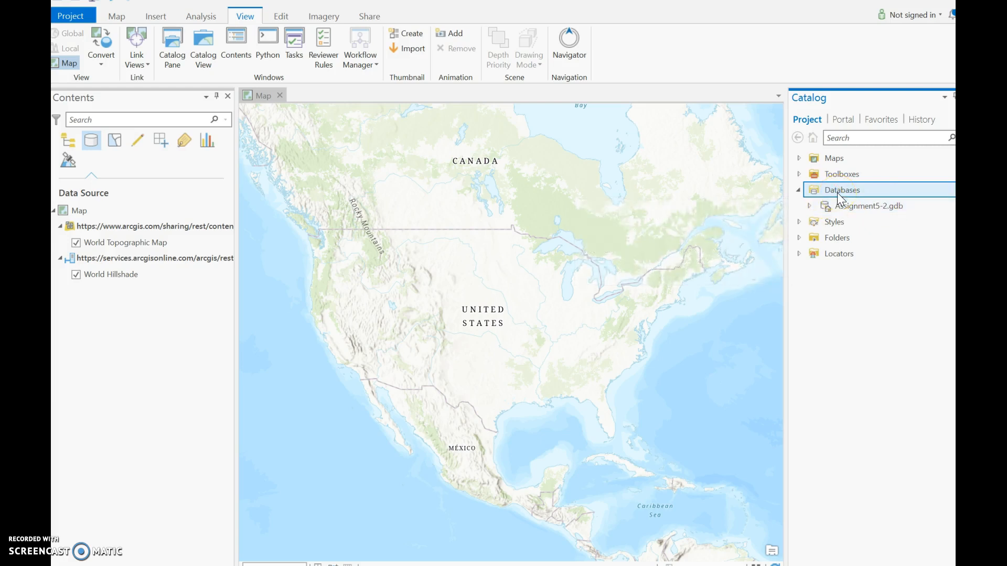
{"action": "right_click", "coordinate": [864, 189]}
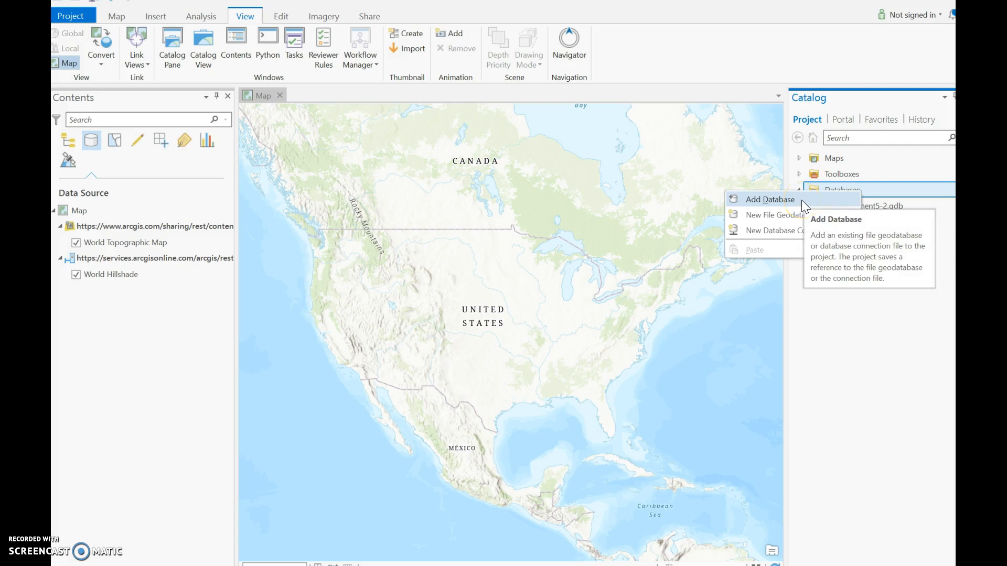
{"action": "left_click", "coordinate": [870, 325]}
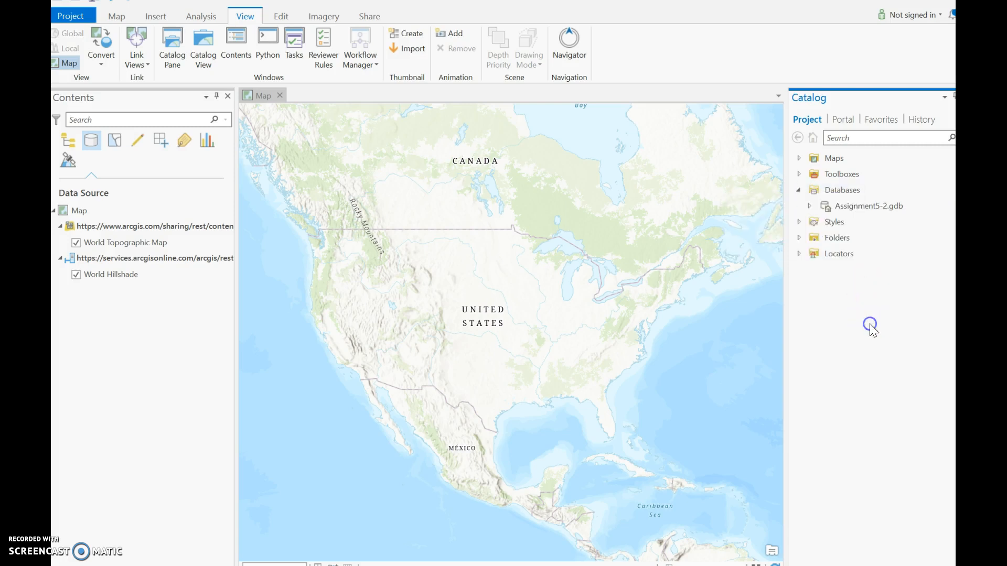
Set up an import of multiple feature classes into Assignment5-2.gdb, adding tl_2010_04013_areawater.shp from the Data folder's Area Water folder as input
{"action": "right_click", "coordinate": [874, 204]}
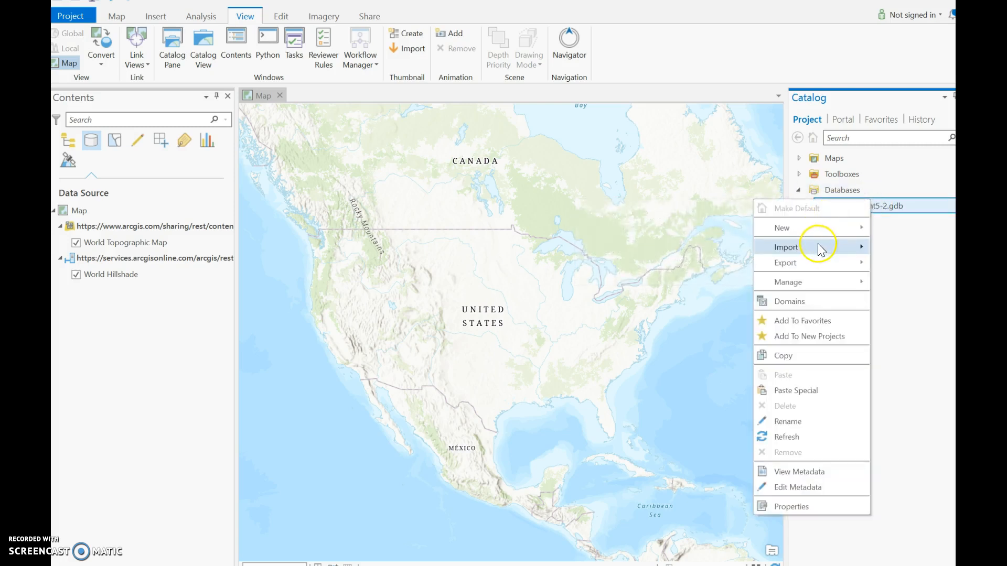
{"action": "left_click", "coordinate": [818, 256]}
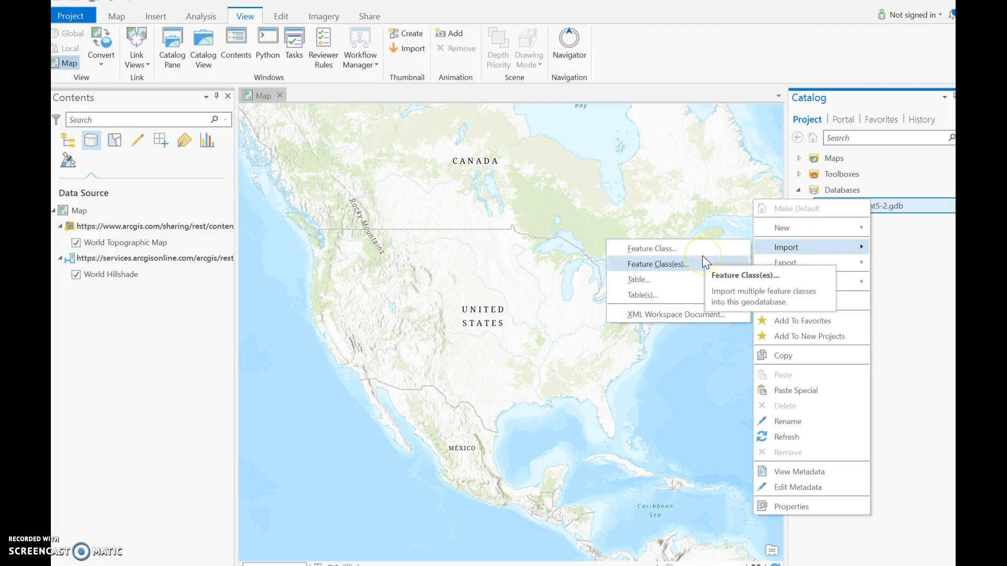
{"action": "left_click", "coordinate": [694, 265]}
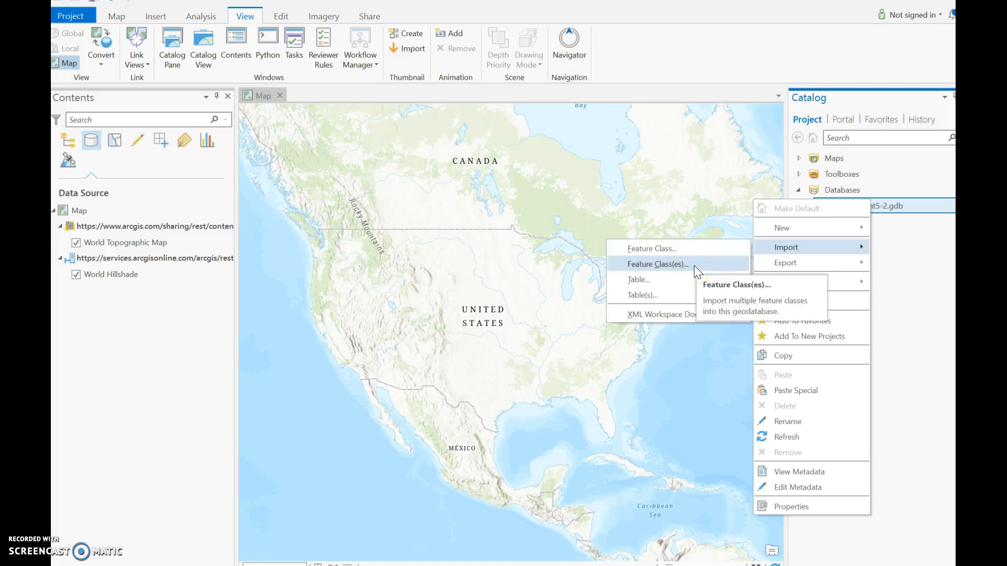
{"action": "left_click", "coordinate": [694, 265]}
{"action": "left_click", "coordinate": [757, 244]}
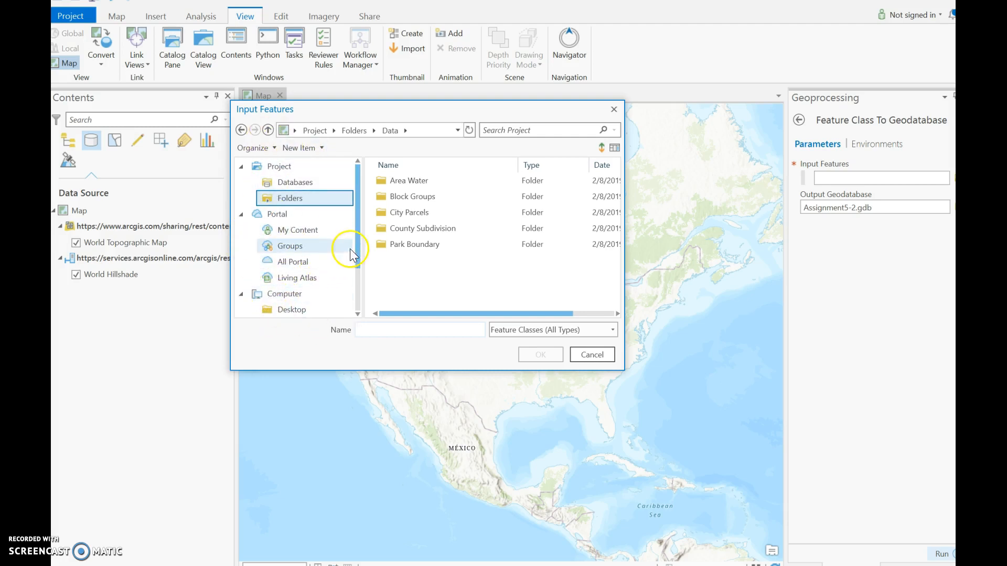
{"action": "left_click_drag", "start_coordinate": [356, 246], "coordinate": [341, 321]}
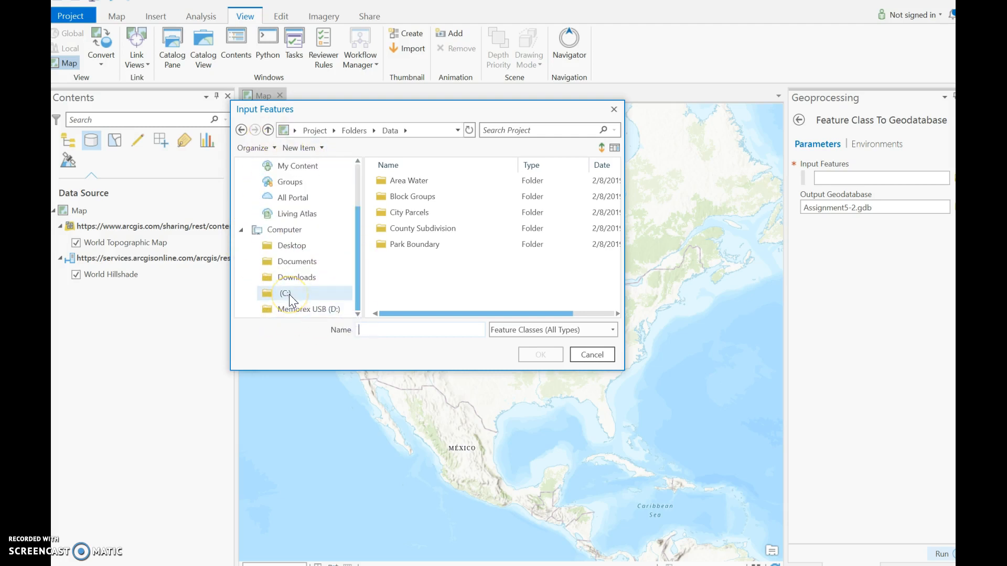
{"action": "left_click_drag", "start_coordinate": [359, 284], "coordinate": [359, 205]}
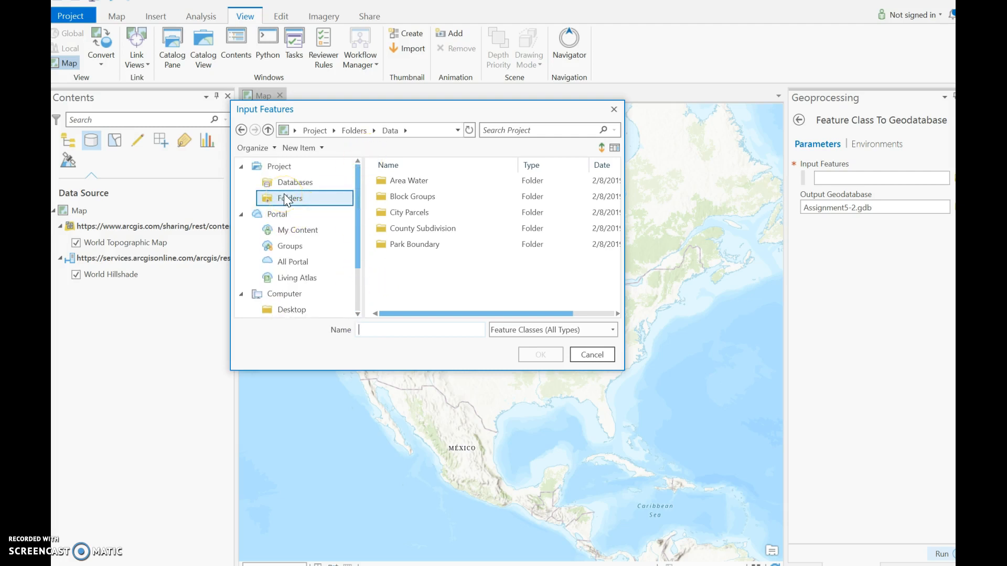
{"action": "left_click", "coordinate": [413, 182]}
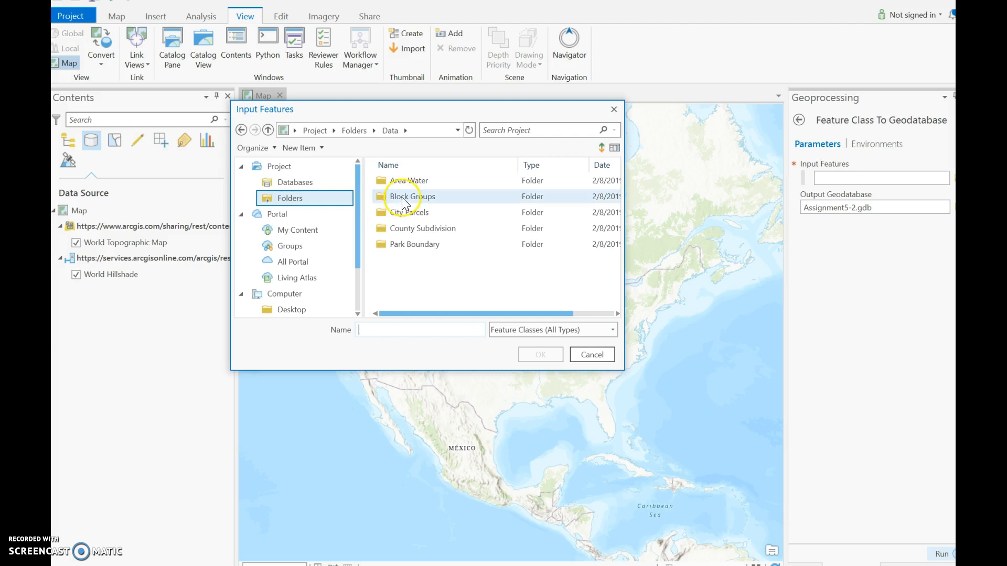
{"action": "double_click", "coordinate": [412, 182]}
{"action": "left_click", "coordinate": [413, 182]}
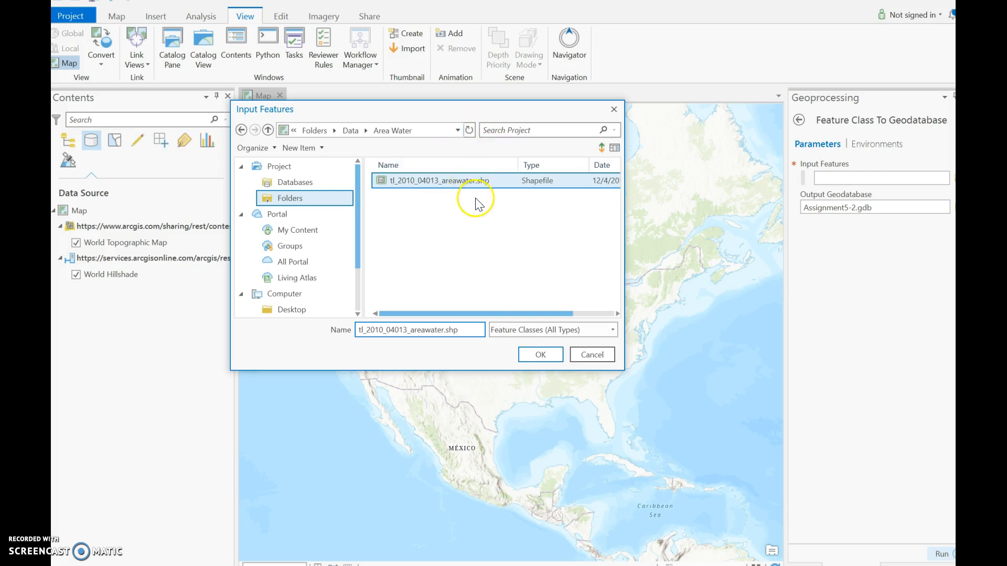
{"action": "left_click", "coordinate": [536, 354]}
Browse the Data folder for a further input feature, cancel the selection, and leave Feature Class To Geodatabase for the project catalog
{"action": "left_click", "coordinate": [952, 196]}
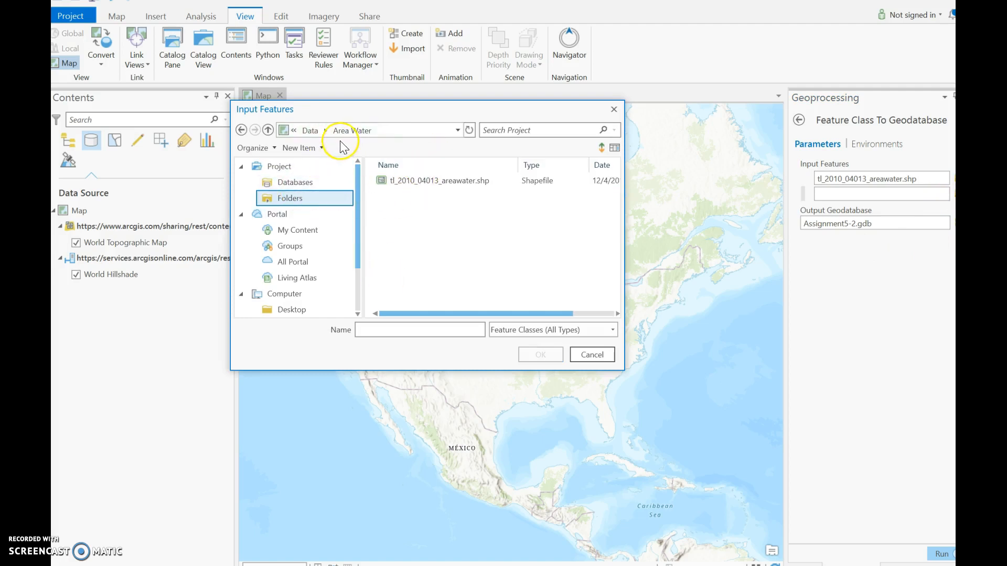
{"action": "left_click", "coordinate": [310, 130]}
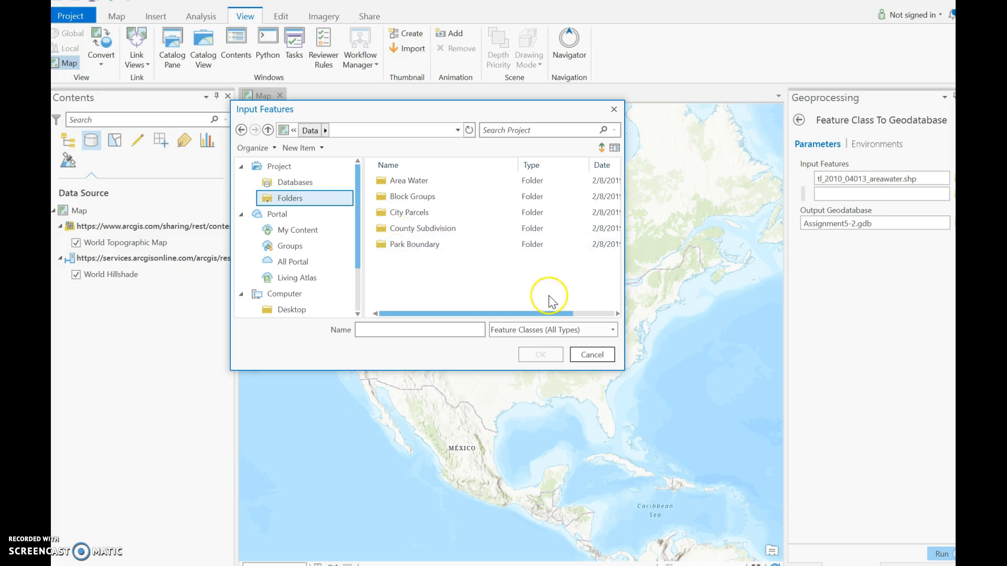
{"action": "left_click", "coordinate": [593, 356]}
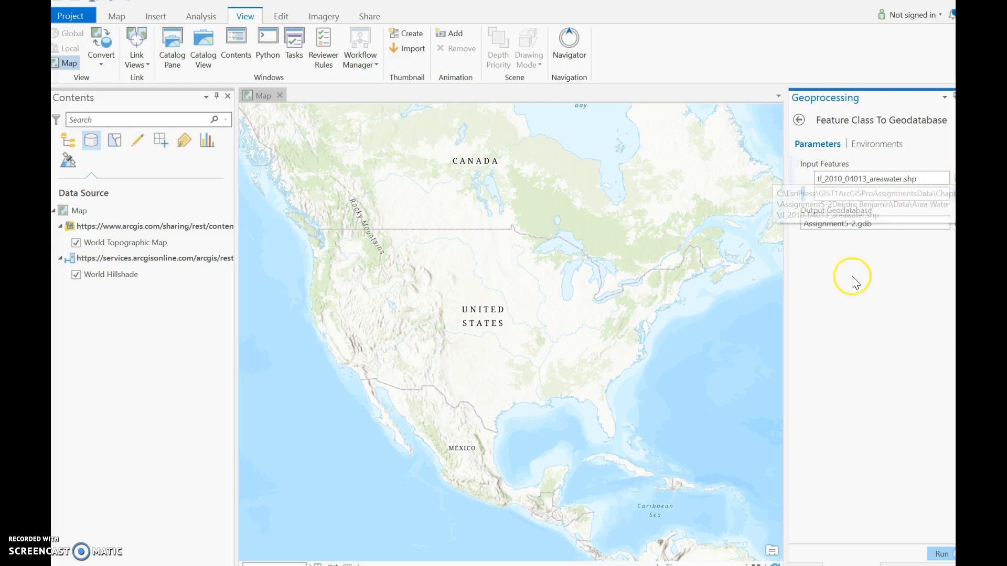
{"action": "left_click", "coordinate": [799, 121]}
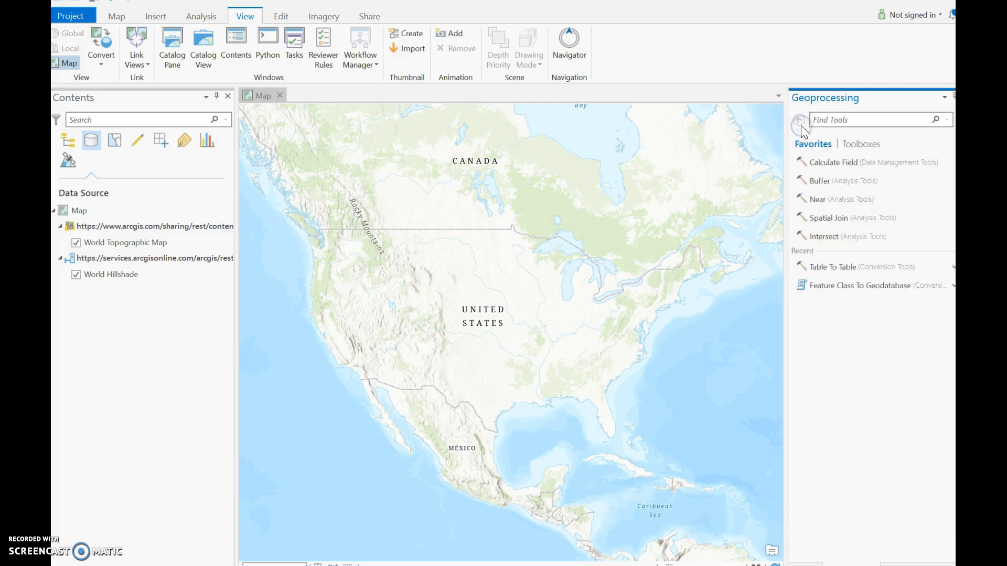
{"action": "left_click", "coordinate": [965, 97]}
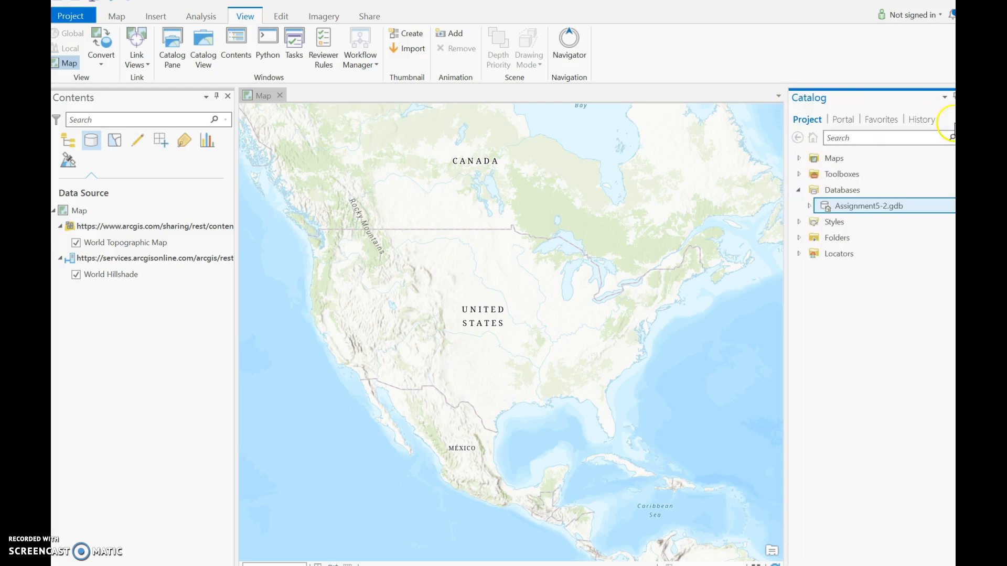
Import Median Value Data.csv from the connected Data folder as a table into Assignment5-2.gdb using Table To Table
{"action": "right_click", "coordinate": [850, 210]}
{"action": "left_click", "coordinate": [864, 258]}
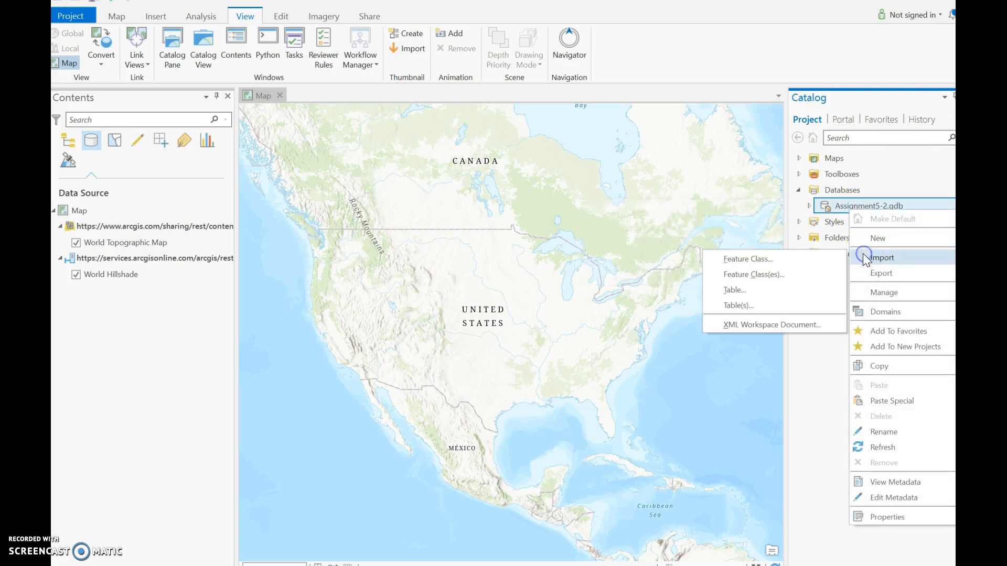
{"action": "left_click", "coordinate": [757, 299]}
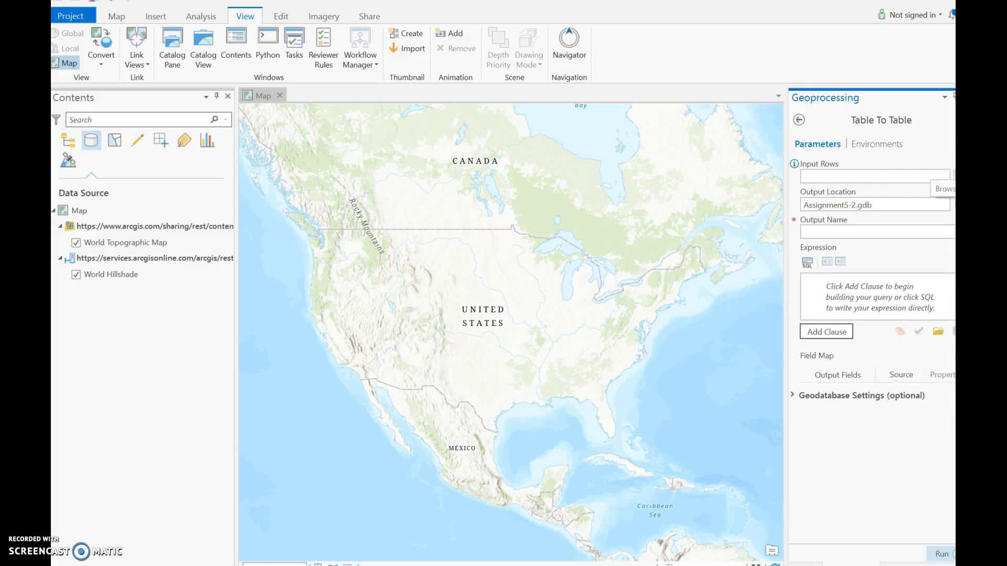
{"action": "left_click", "coordinate": [953, 176]}
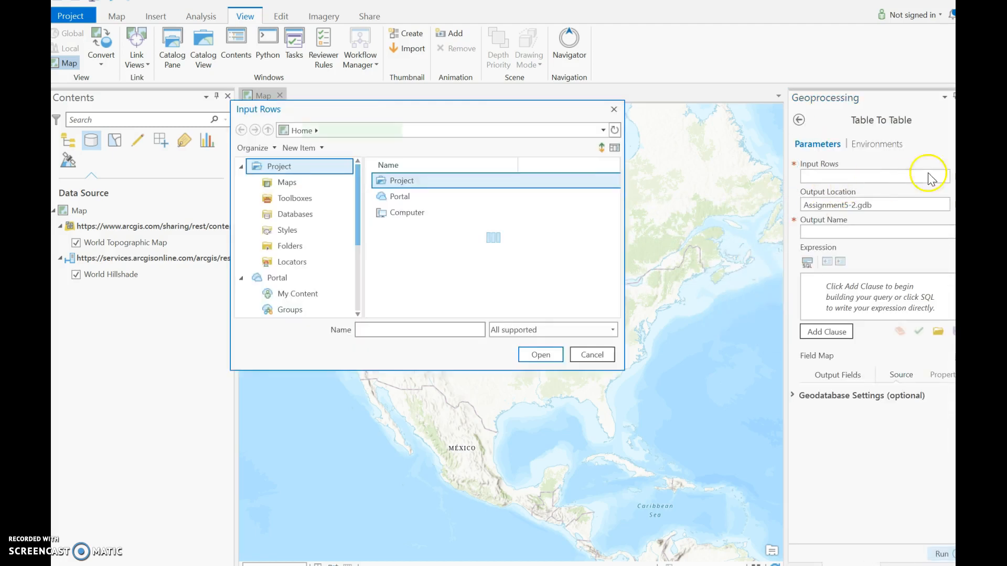
{"action": "left_click", "coordinate": [307, 252]}
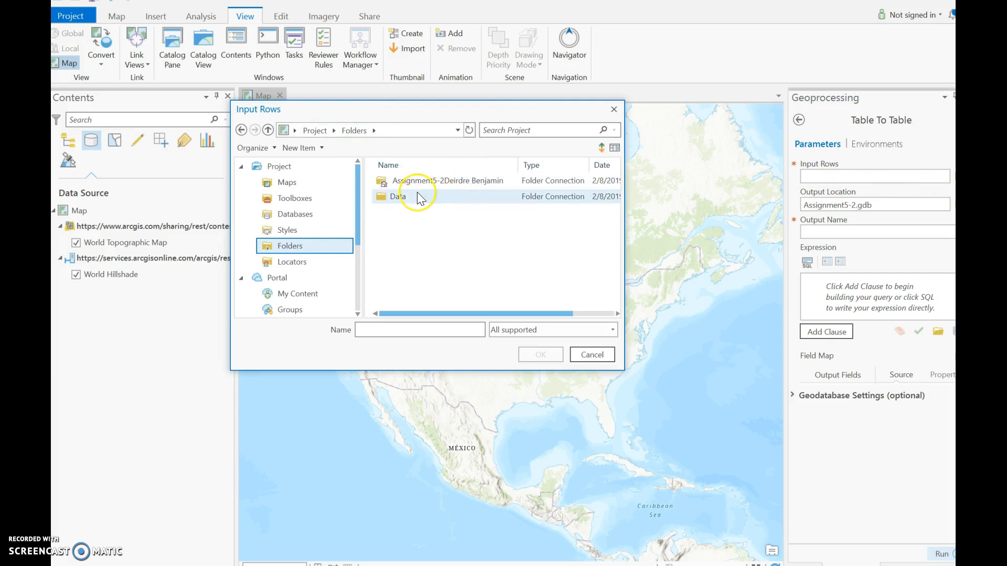
{"action": "double_click", "coordinate": [418, 197]}
{"action": "left_click", "coordinate": [425, 262]}
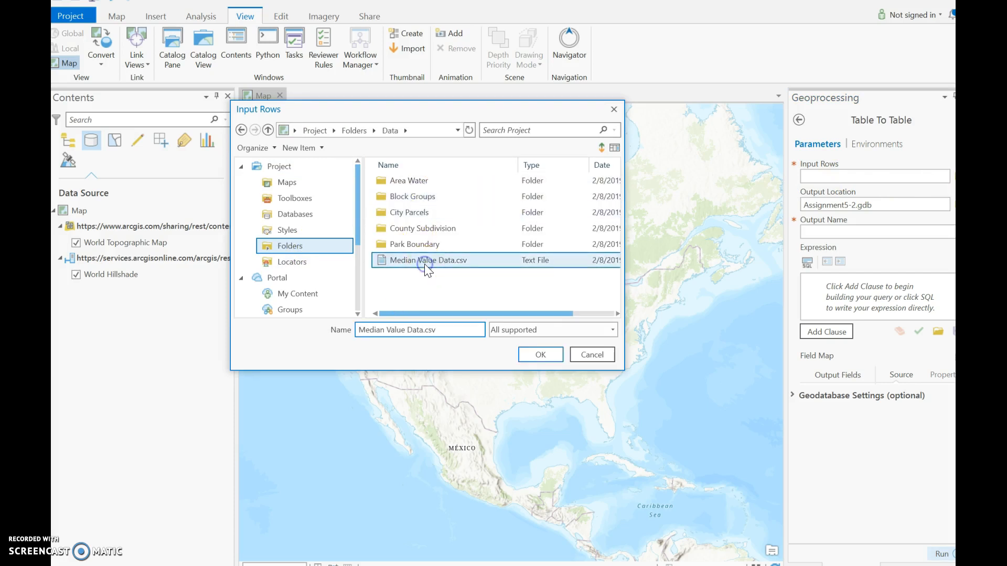
{"action": "left_click", "coordinate": [540, 355]}
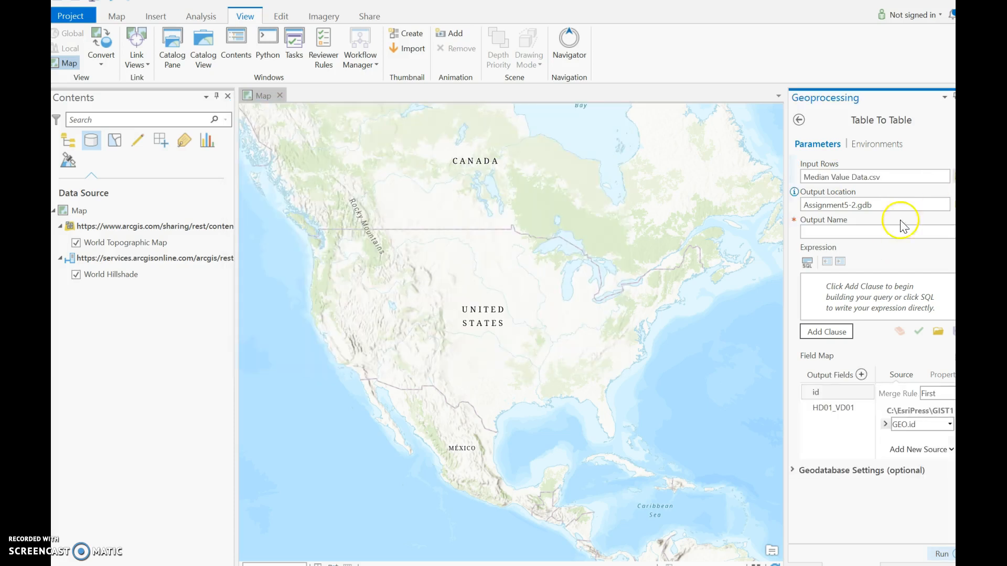
{"action": "left_click", "coordinate": [861, 232]}
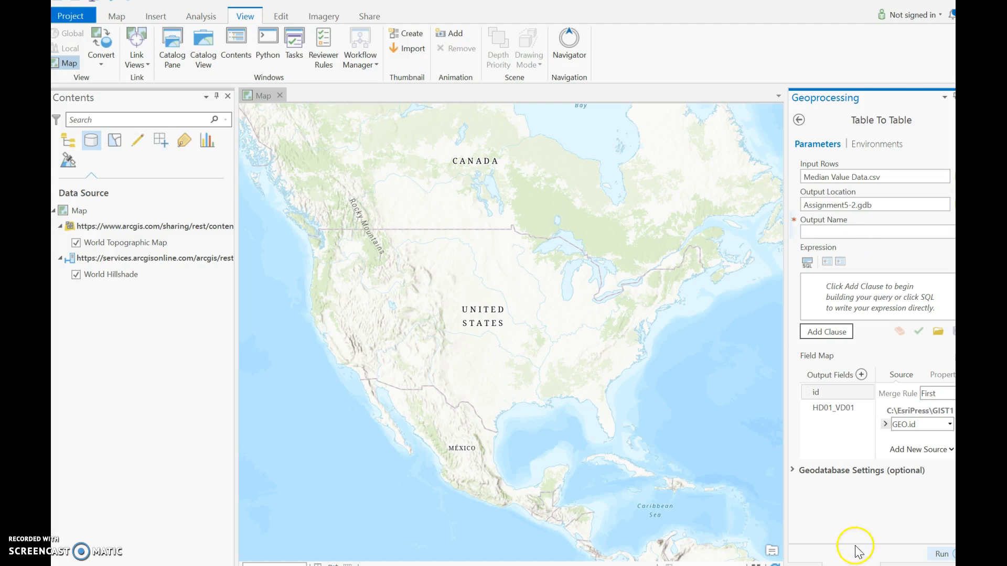
{"action": "left_click", "coordinate": [940, 555]}
Expand Assignment5-2.gdb in the project catalog and permanently delete the duplicate feature class tl_2010_04013_areawater
{"action": "left_click", "coordinate": [966, 97]}
{"action": "left_click", "coordinate": [810, 207]}
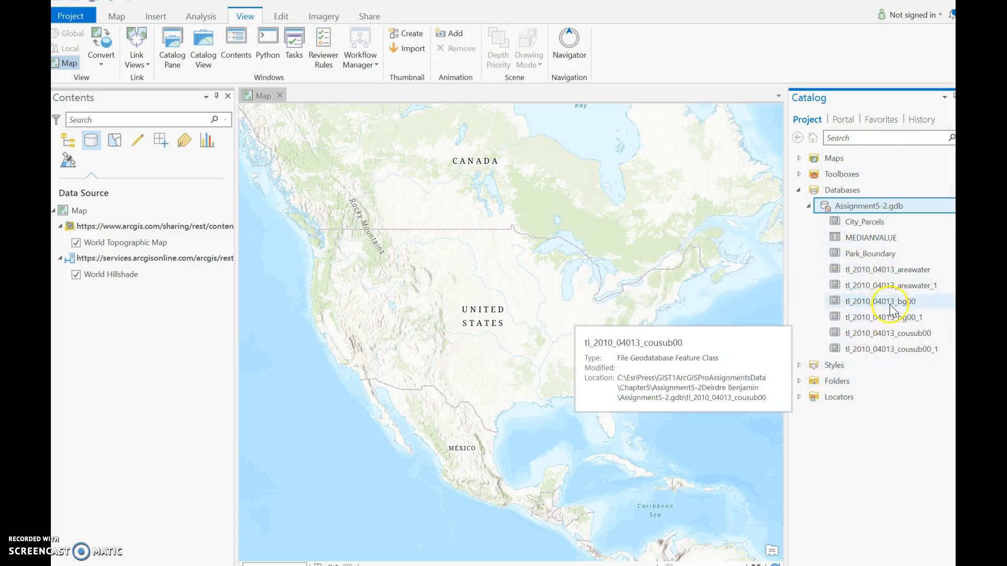
{"action": "right_click", "coordinate": [904, 279]}
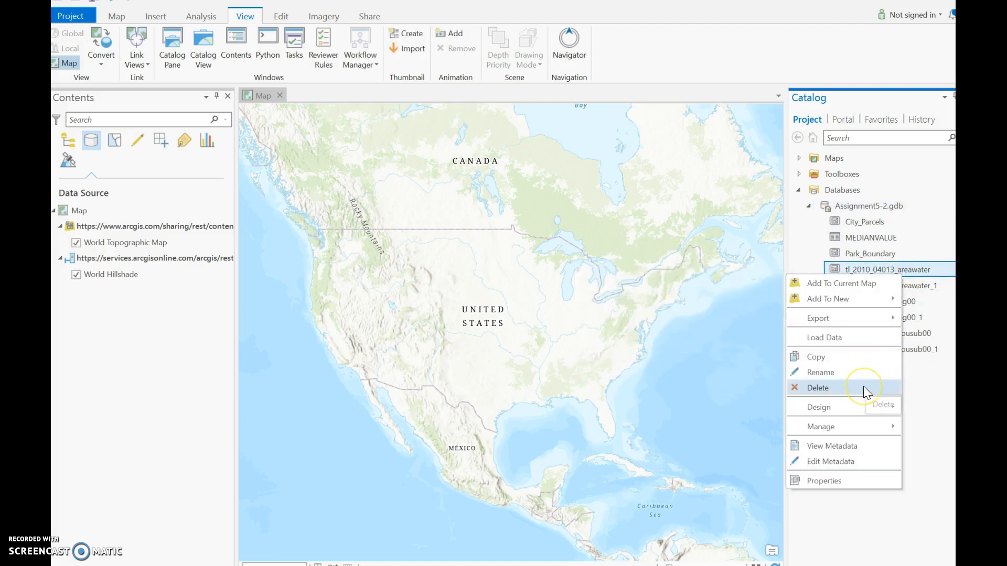
{"action": "left_click", "coordinate": [864, 388]}
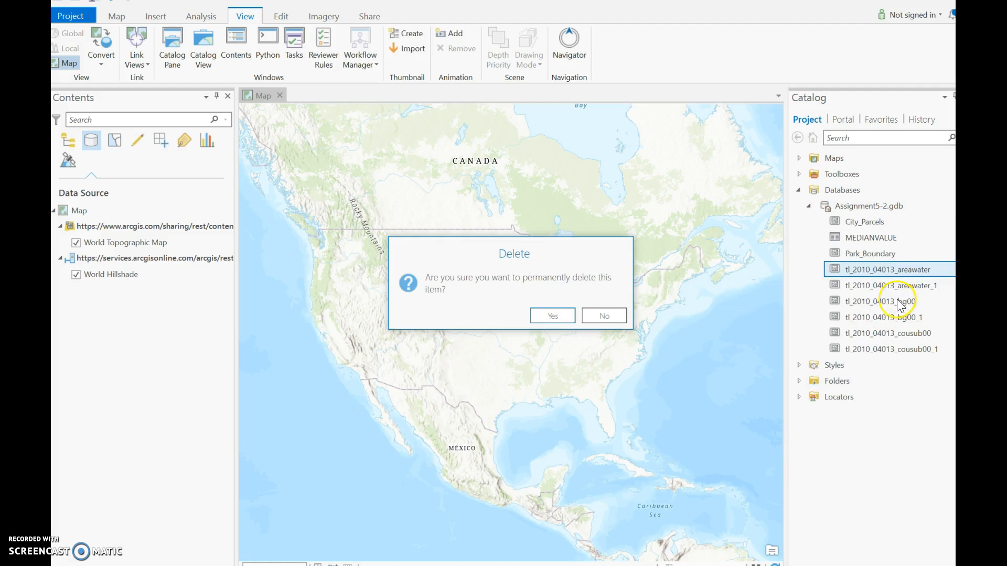
{"action": "left_click", "coordinate": [554, 317]}
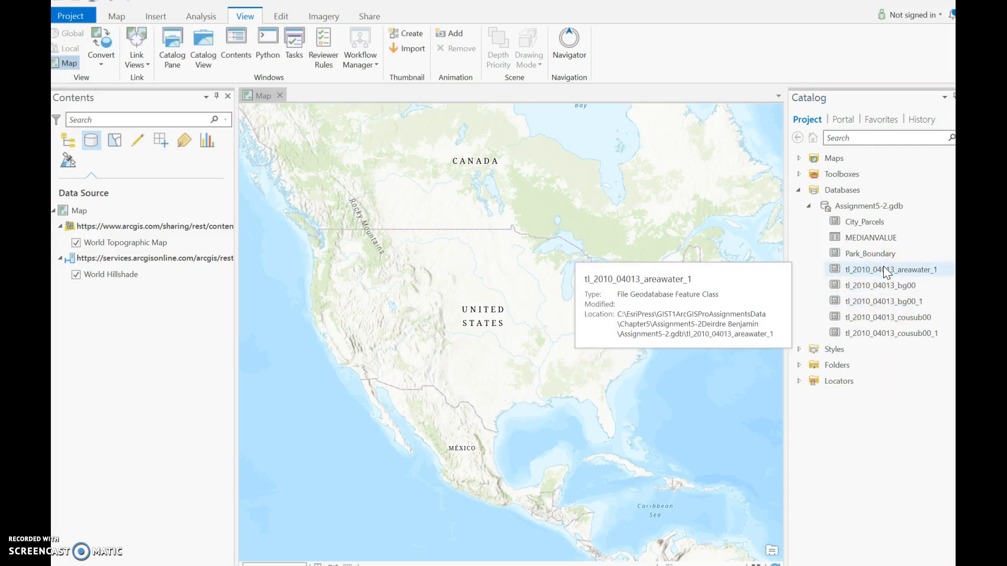
Permanently delete the duplicate feature classes tl_2010_04013_bg00 and tl_2010_04013_cousub00 from Assignment5-2.gdb
{"action": "right_click", "coordinate": [886, 285]}
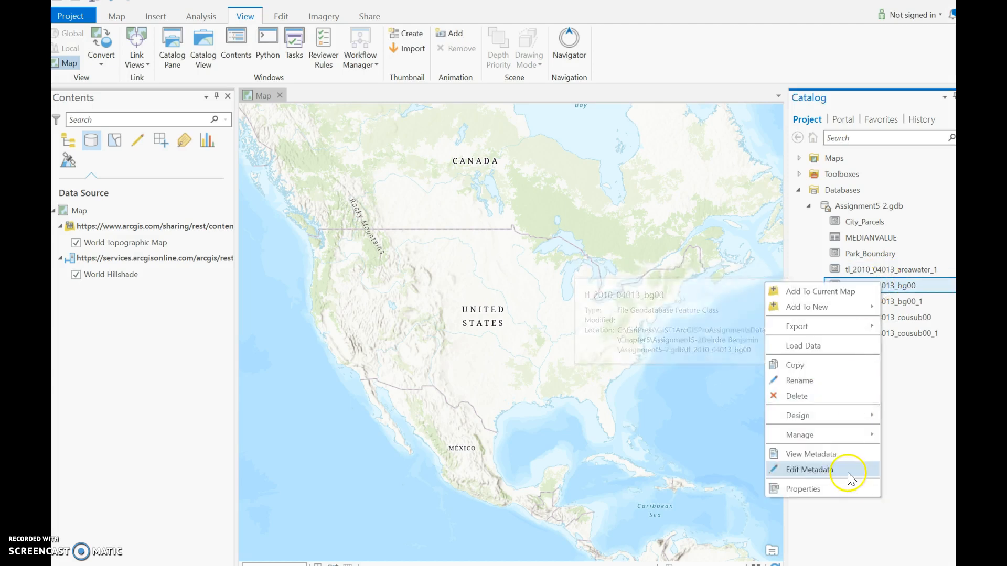
{"action": "left_click", "coordinate": [821, 398]}
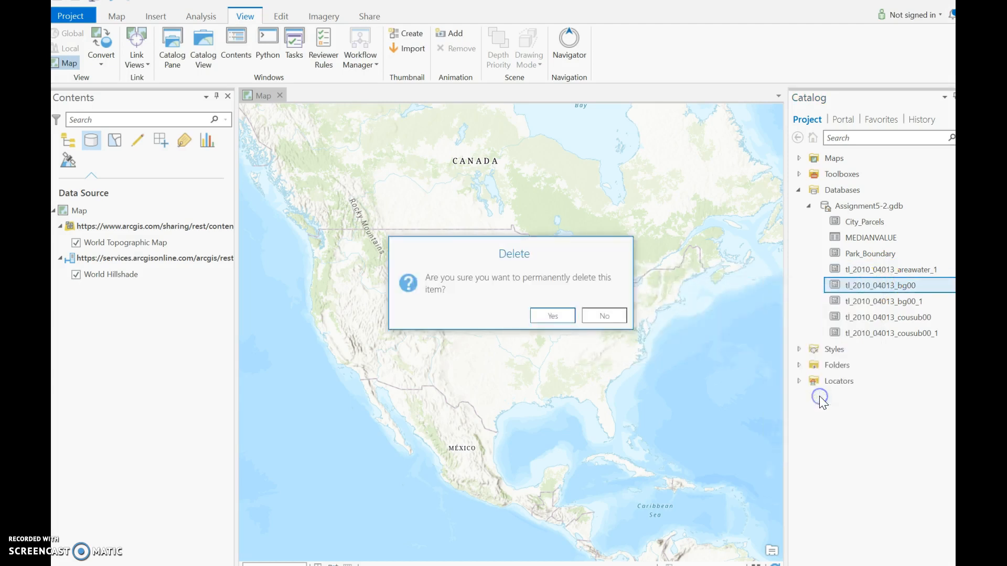
{"action": "left_click", "coordinate": [554, 315]}
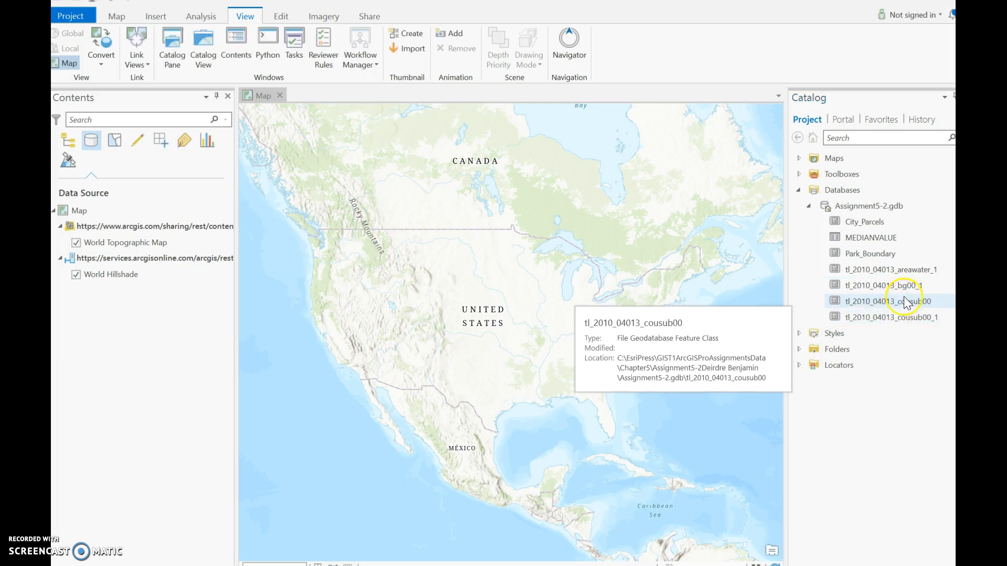
{"action": "left_click", "coordinate": [904, 300]}
{"action": "right_click", "coordinate": [905, 301]}
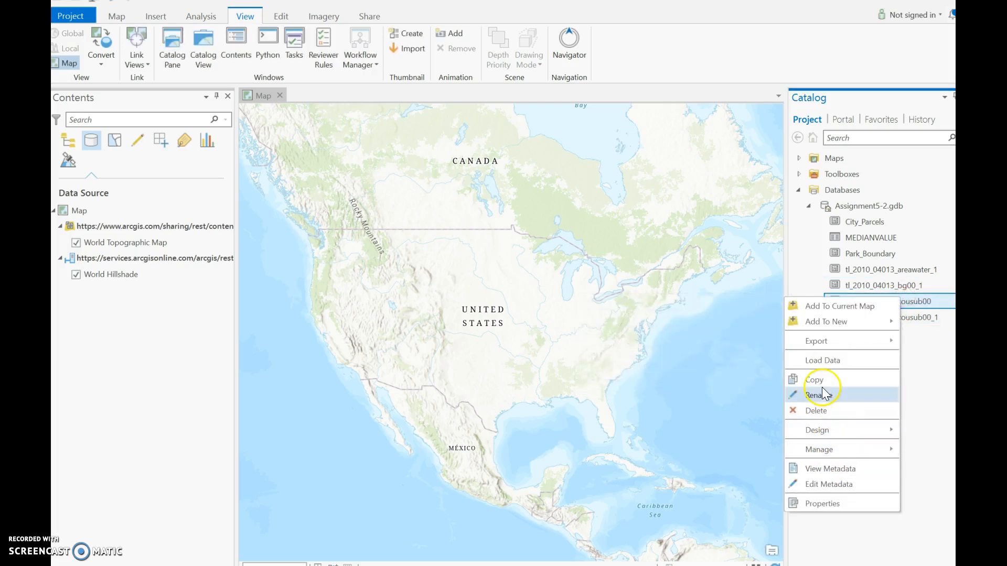
{"action": "left_click", "coordinate": [819, 411]}
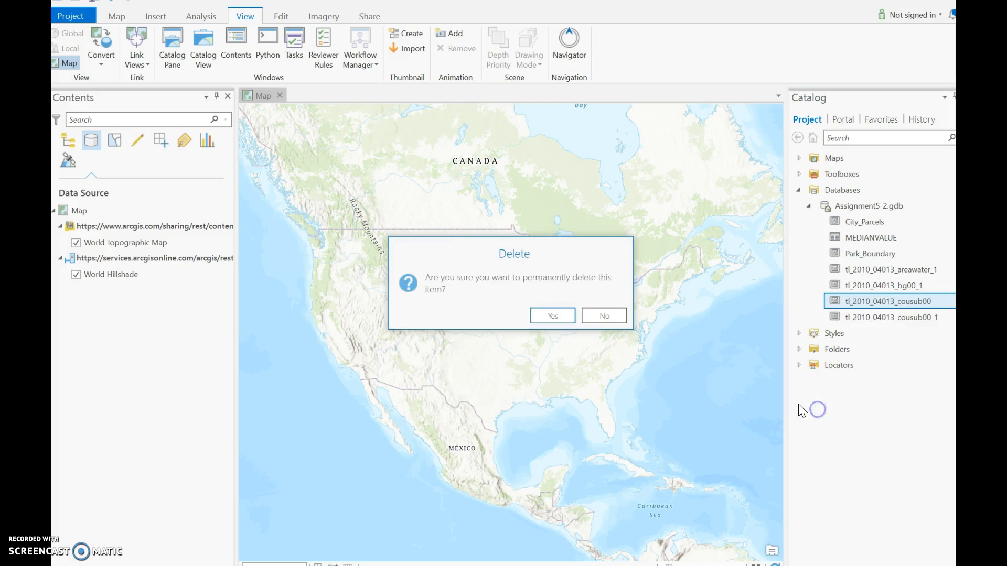
{"action": "left_click", "coordinate": [548, 317]}
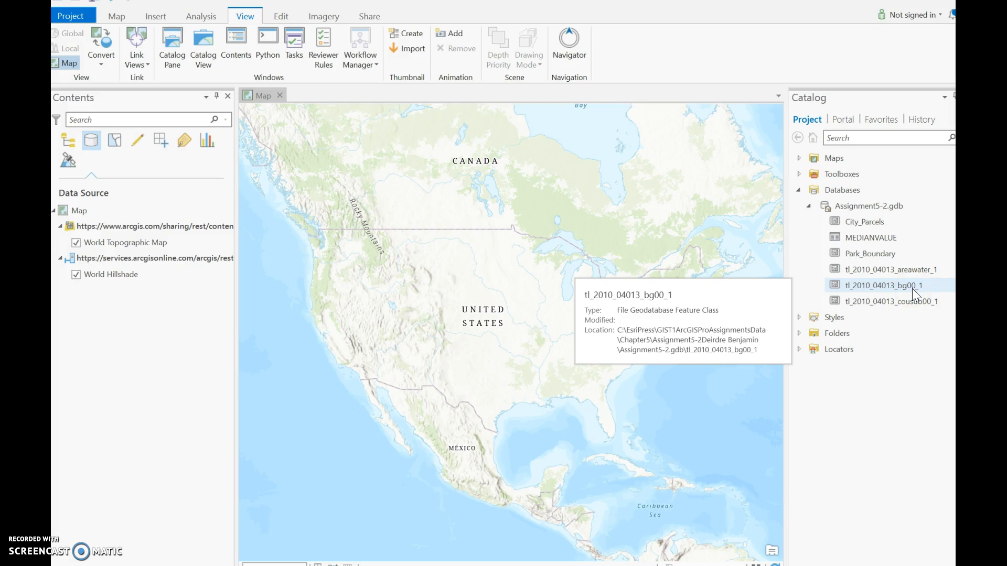
{"action": "left_click", "coordinate": [912, 306]}
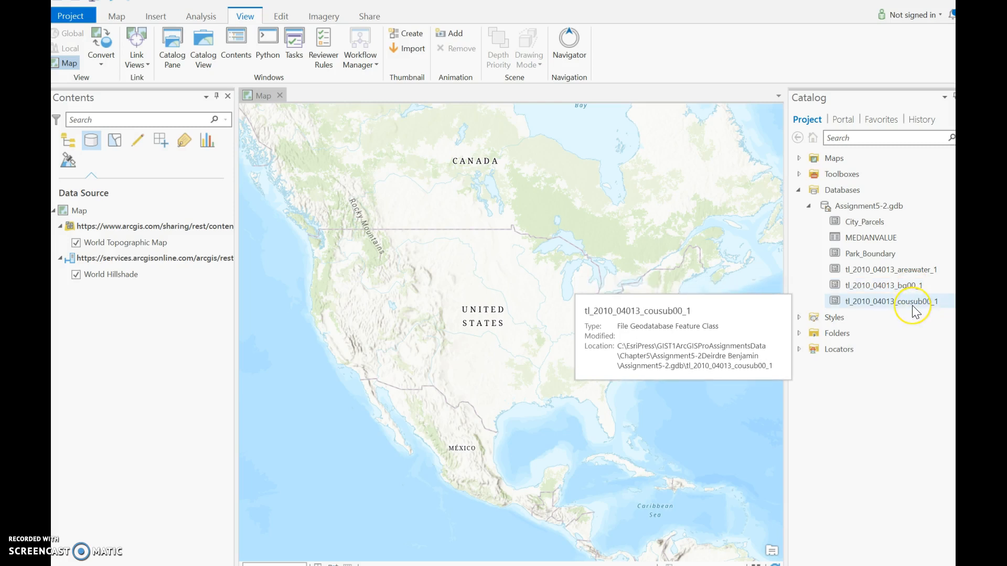
{"action": "right_click", "coordinate": [874, 254]}
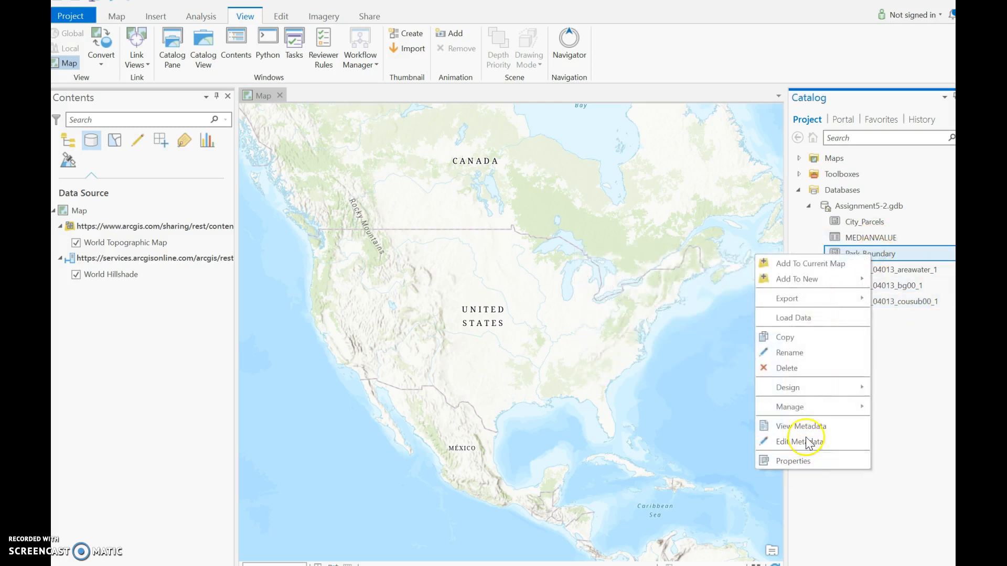
{"action": "left_click", "coordinate": [797, 351]}
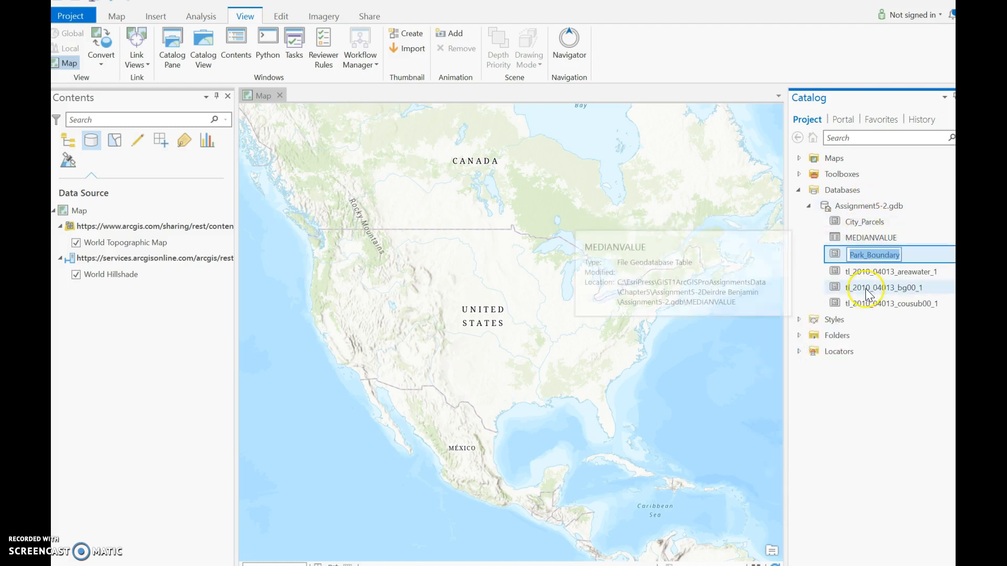
Open the name of the tl_2010_04013_areawater_1 feature class in Assignment5-2.gdb for editing
{"action": "left_click", "coordinate": [875, 271]}
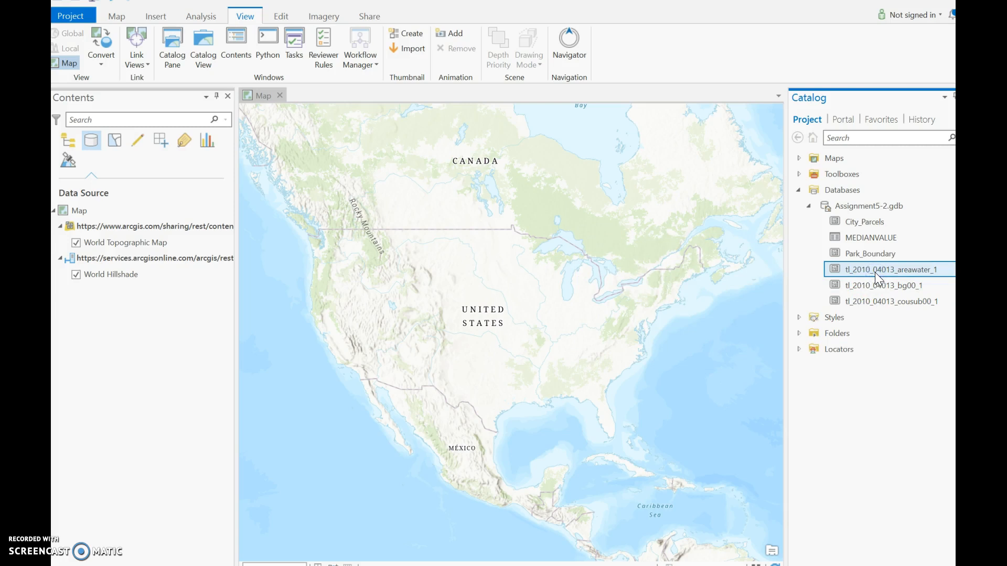
{"action": "right_click", "coordinate": [875, 272]}
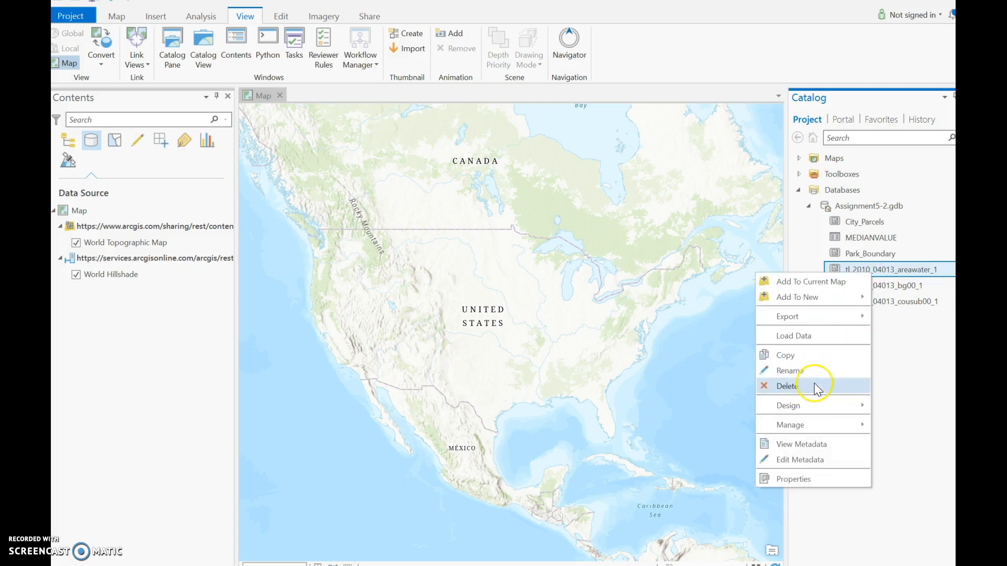
{"action": "left_click", "coordinate": [798, 375]}
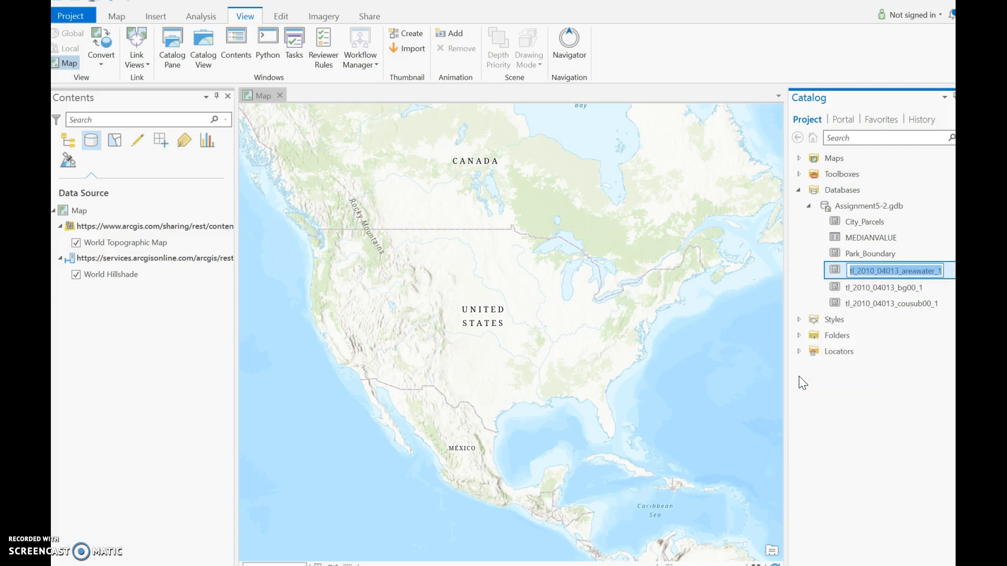